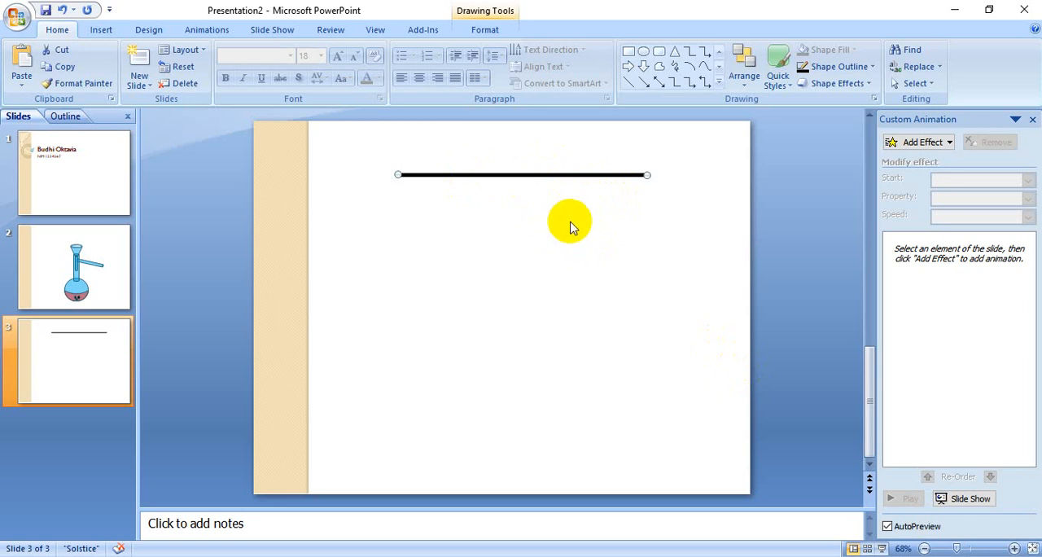
- Duplicate the thick black horizontal line and set the copy's outline to the standard Light Blue
key("ctrl+d")
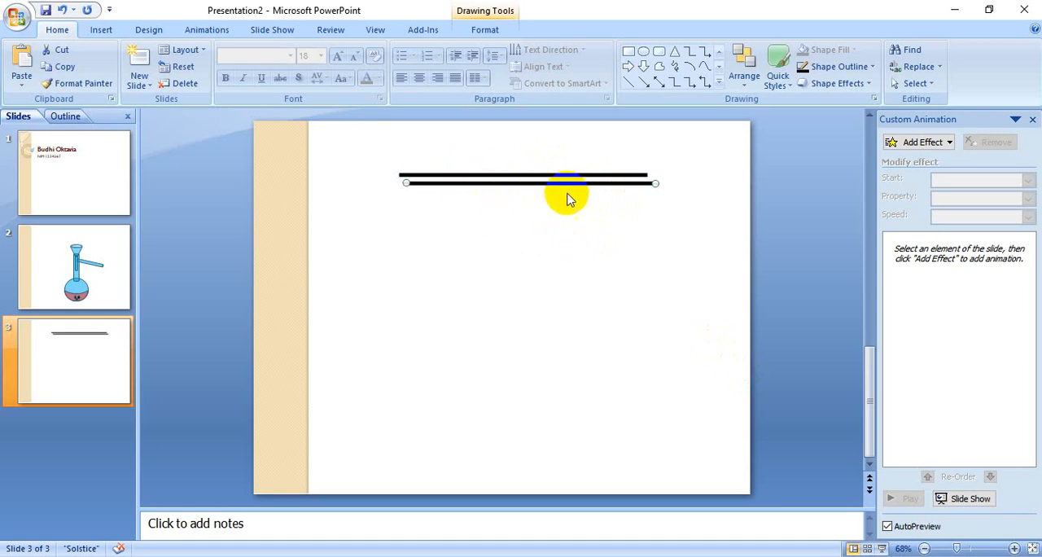
left_click(853, 70)
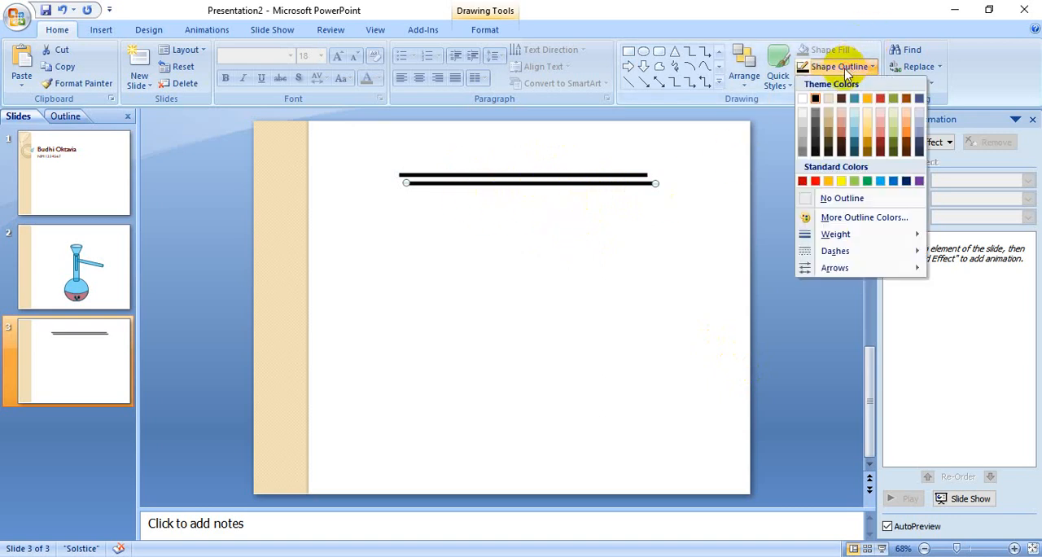
left_click(884, 182)
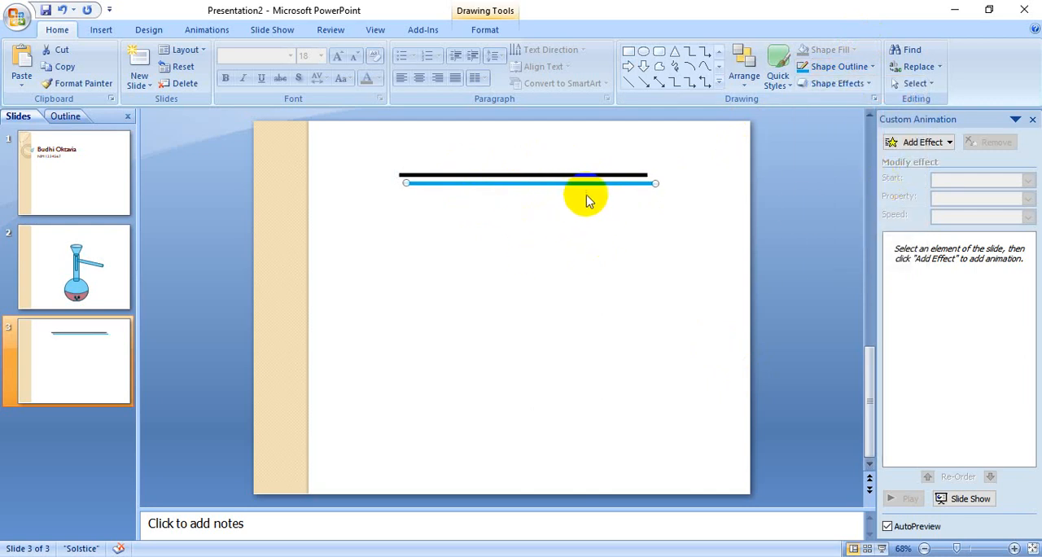
- Give the blue line a Wipe entrance From Left at Medium speed and lay it exactly over the black line
left_click(909, 144)
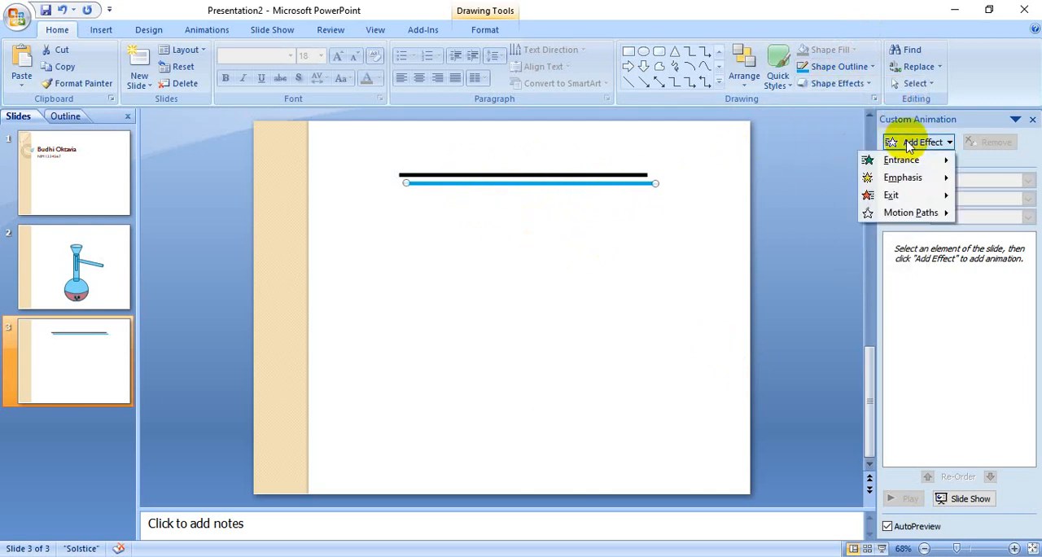
mouse_move(904, 161)
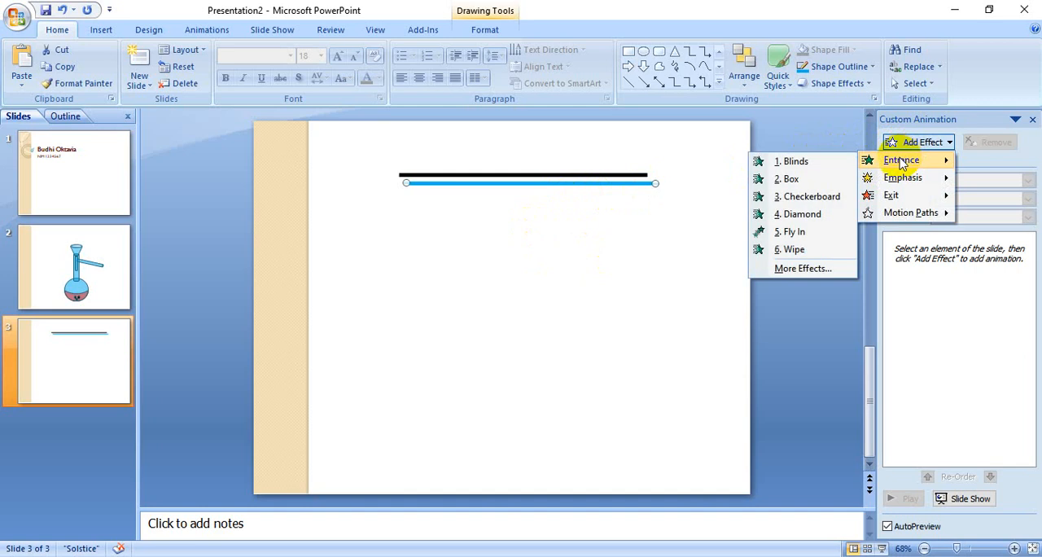
left_click(794, 250)
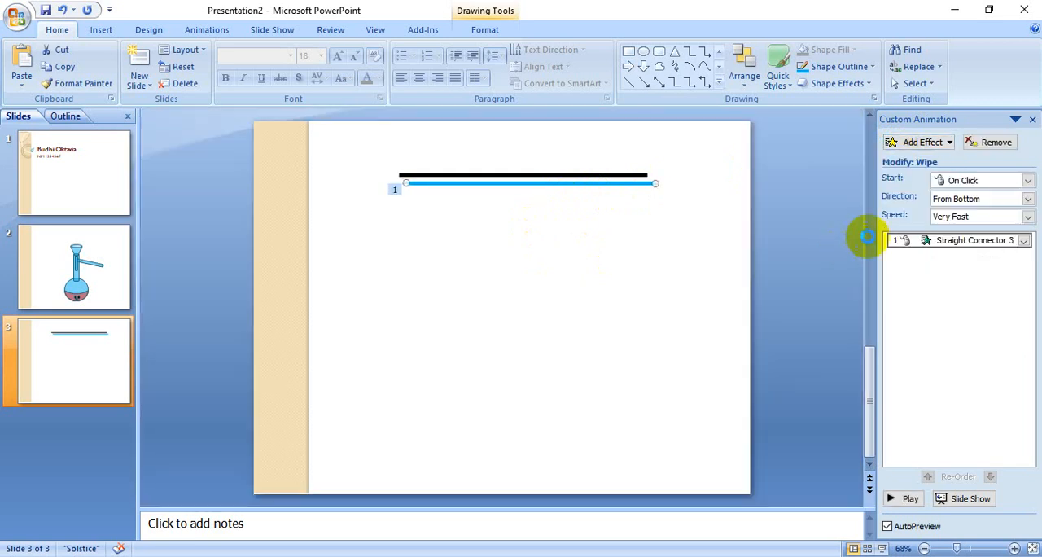
left_click(1027, 201)
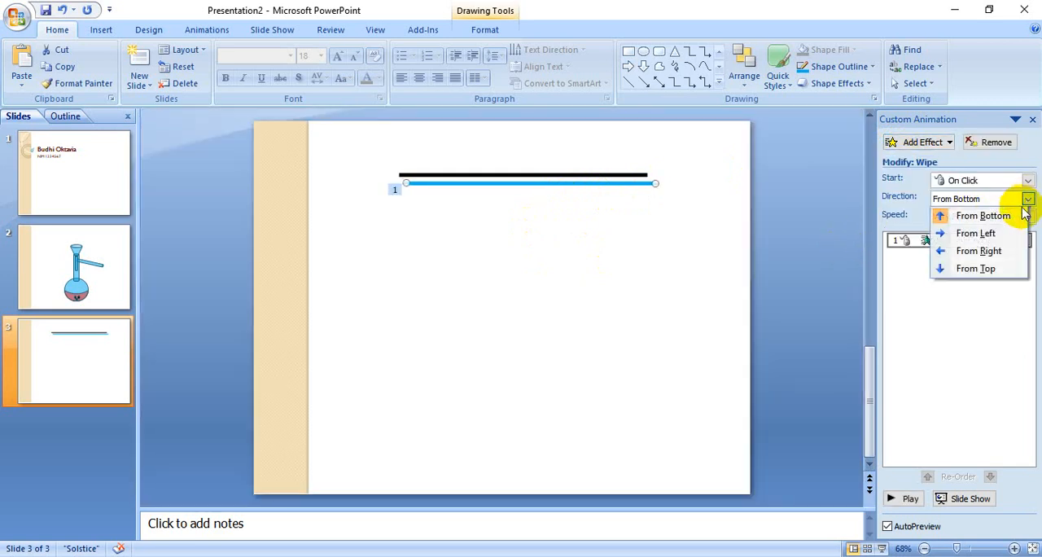
left_click(989, 234)
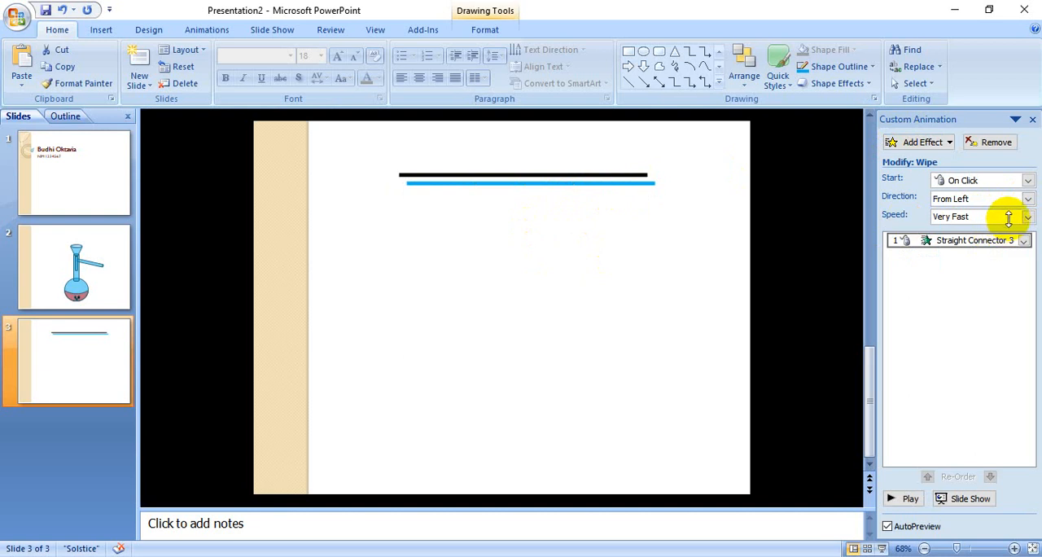
left_click(1029, 218)
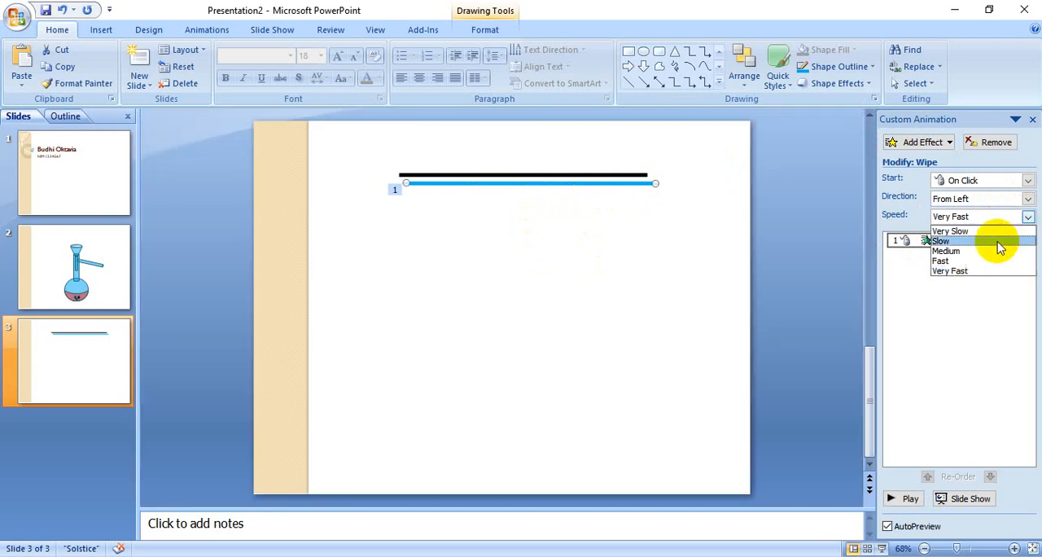
left_click(978, 253)
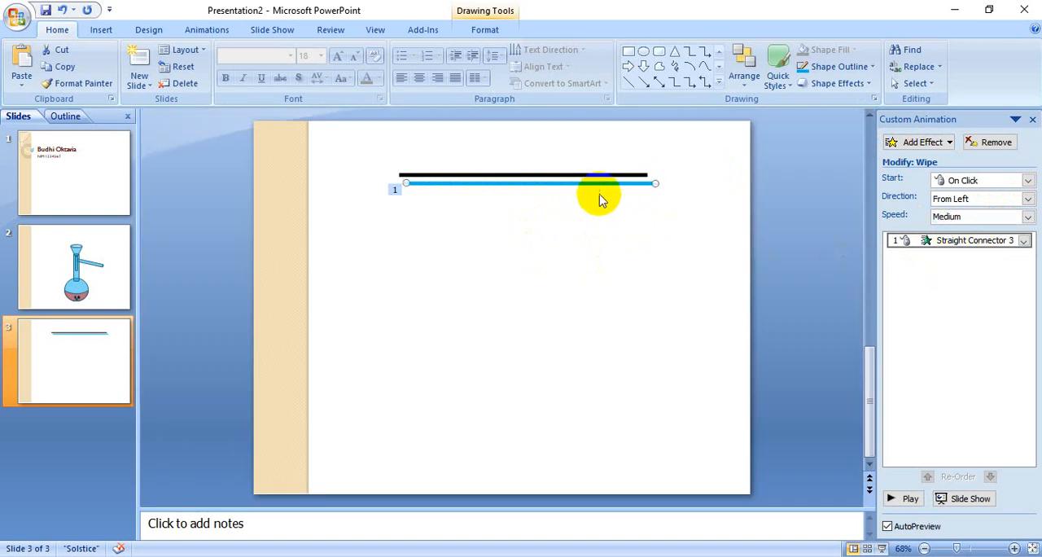
left_click_drag(592, 183, 590, 176)
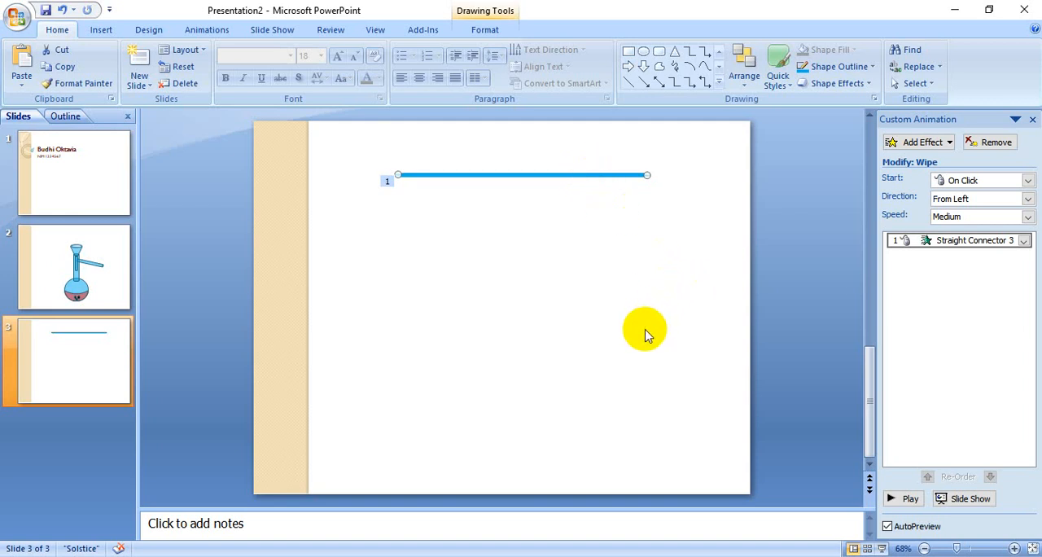
- Preview the line's Wipe animation in the editor and in a slide show, and return to editing
left_click(903, 499)
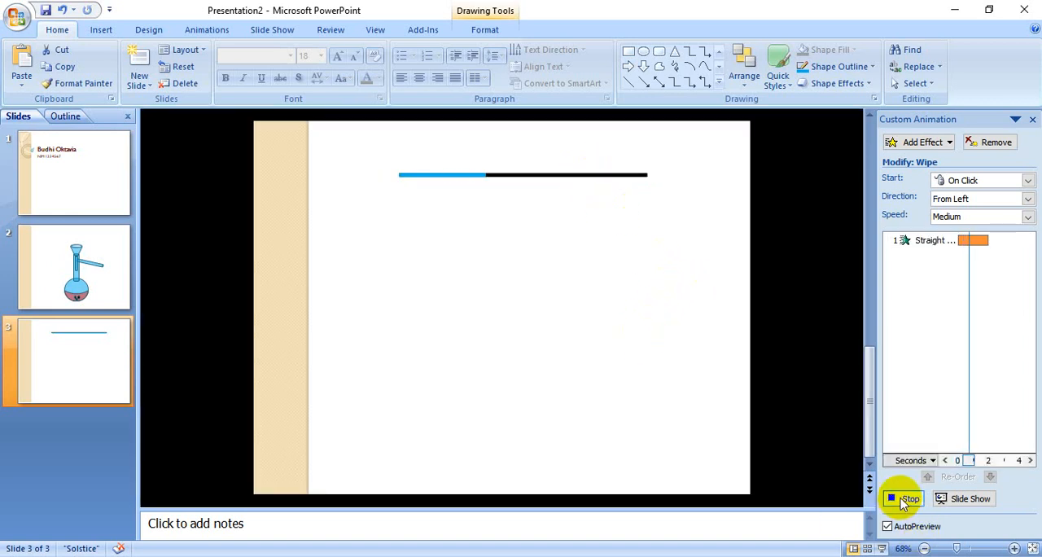
left_click(979, 498)
left_click(681, 419)
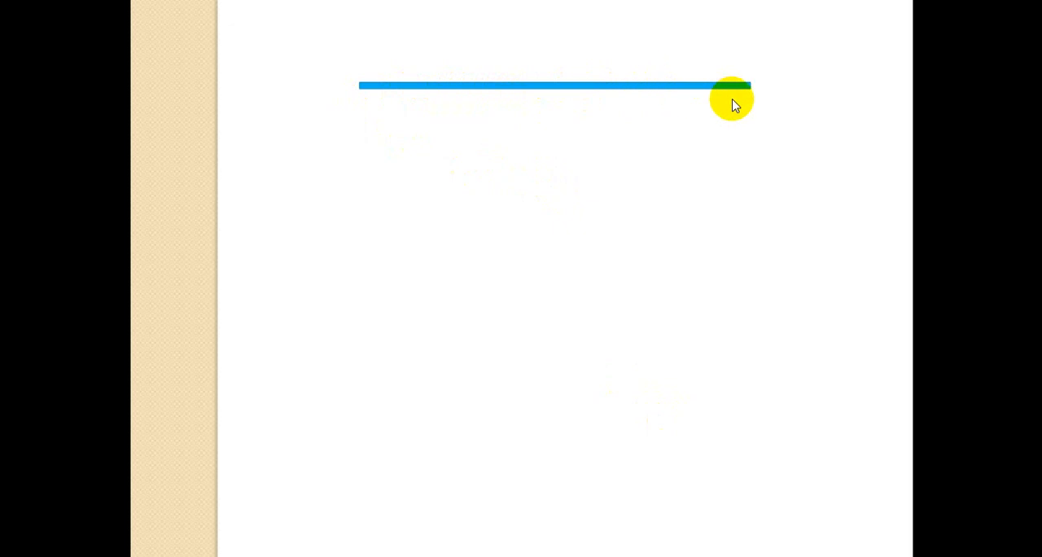
left_click(600, 99)
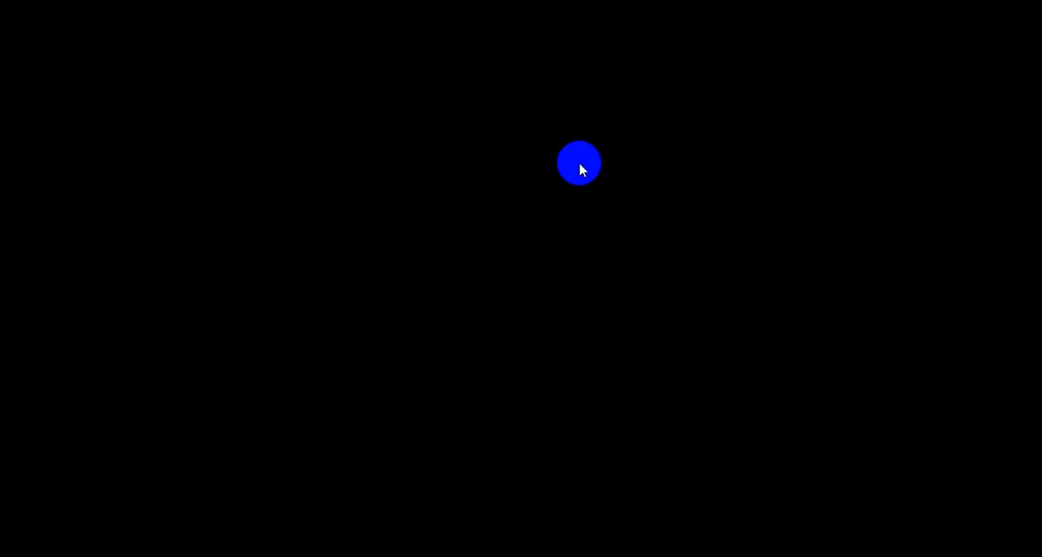
left_click(579, 162)
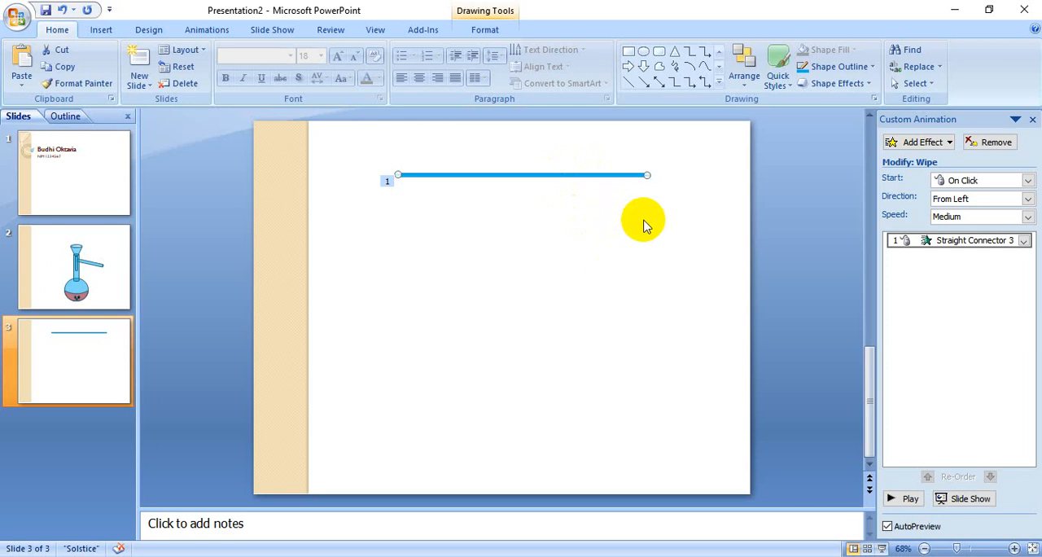
- Draw a narrow vertical rectangle running down from the right end of the blue line and fill it black
left_click(611, 244)
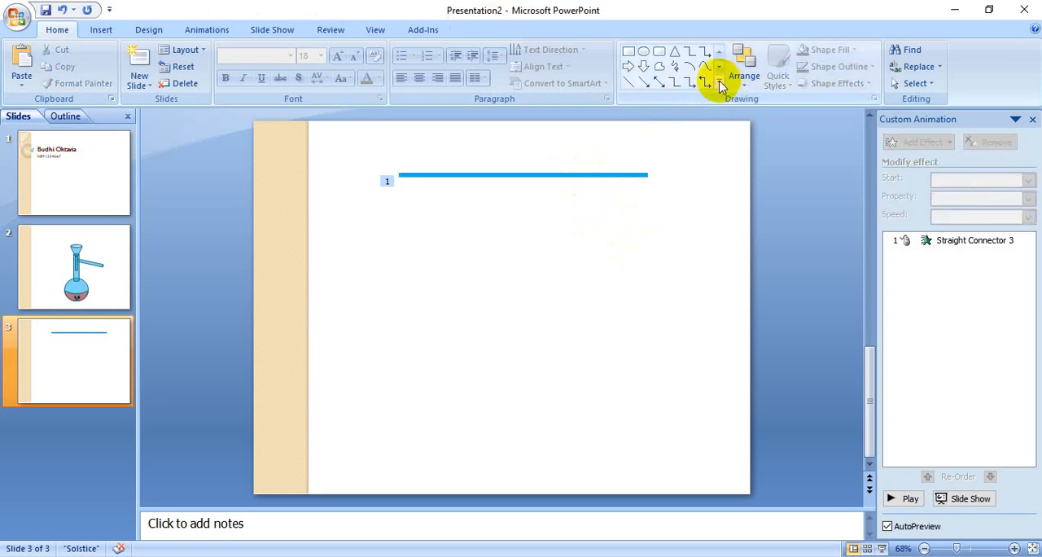
left_click(631, 55)
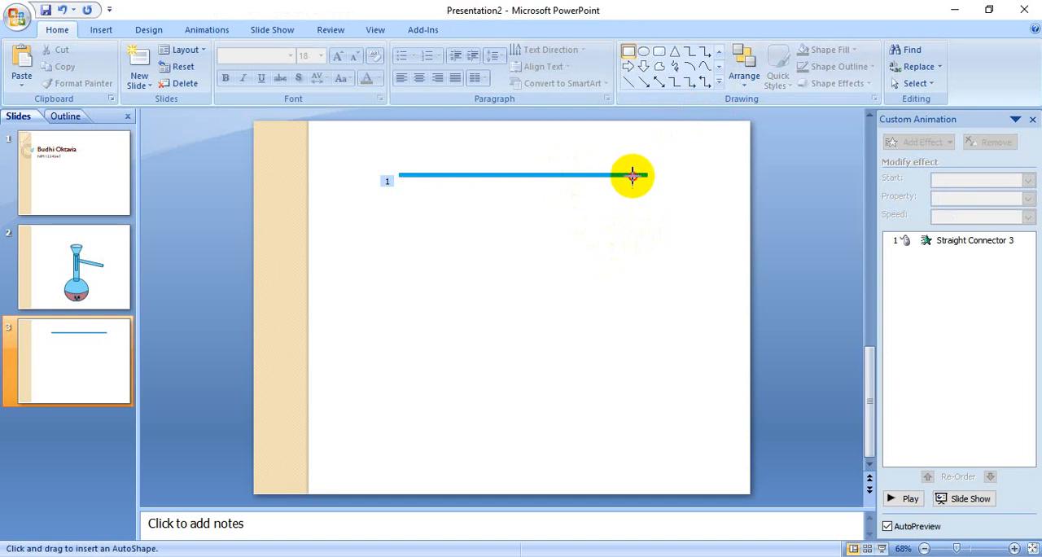
mouse_move(633, 175)
left_mouse_down()
mouse_move(654, 310)
mouse_move(649, 369)
left_mouse_up()
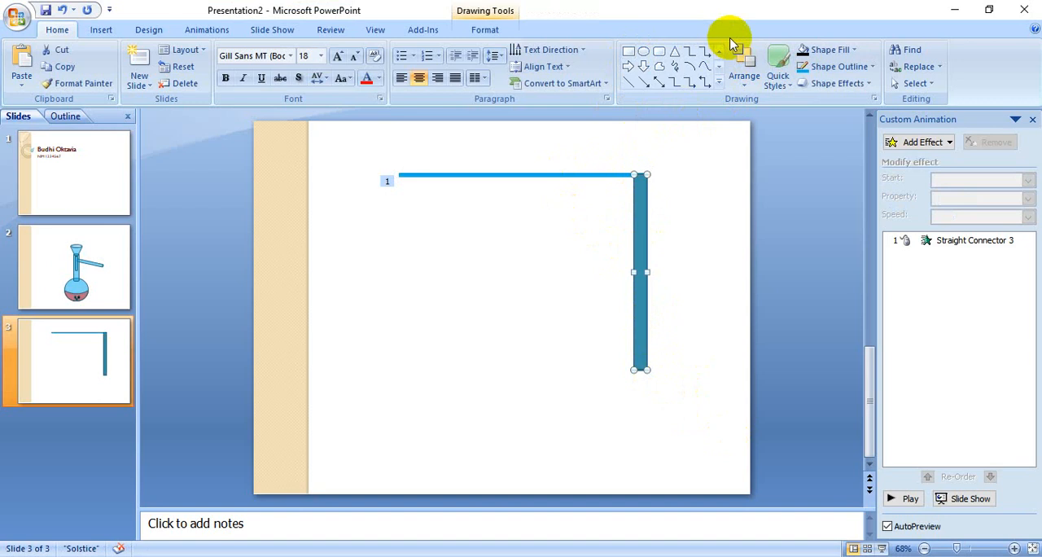
left_click(828, 49)
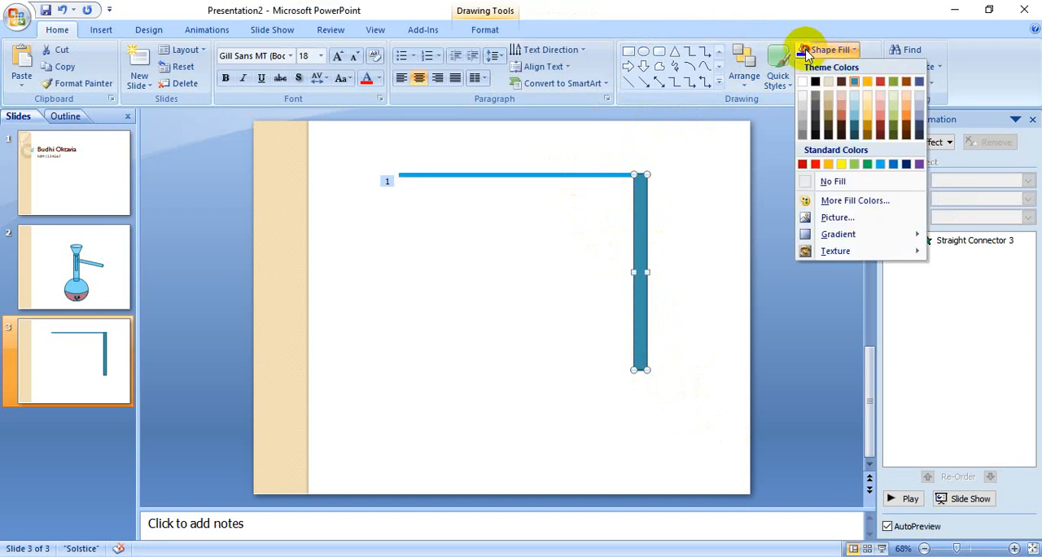
left_click(815, 81)
left_click(700, 336)
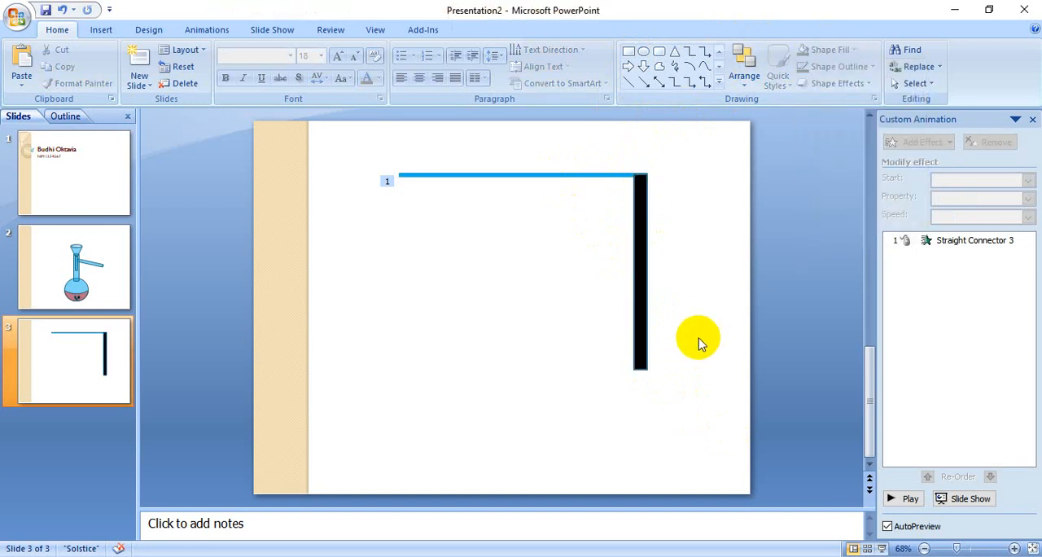
- Duplicate the black vertical rectangle and fill the copy with the standard Light Blue
left_click(649, 314)
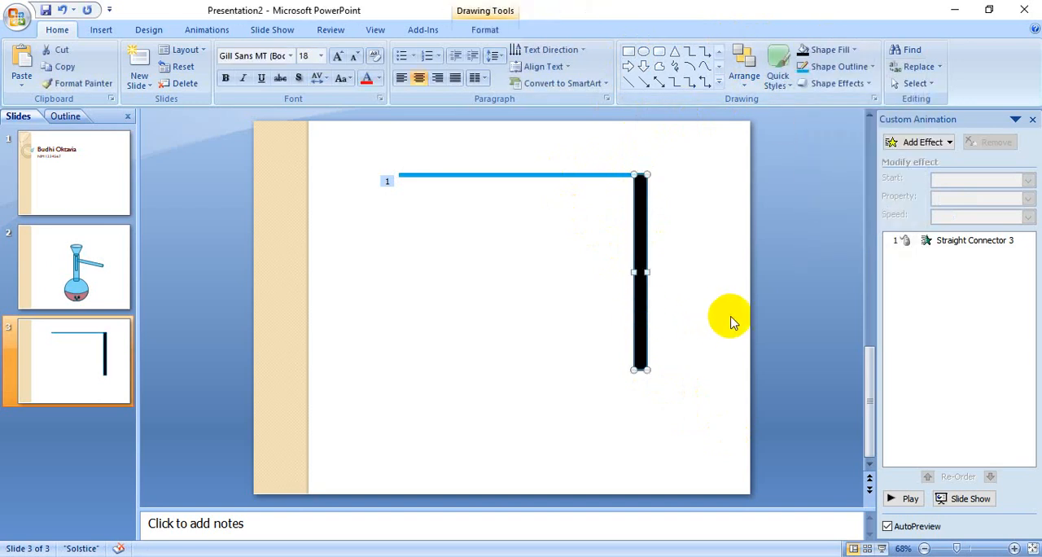
key("ctrl+d")
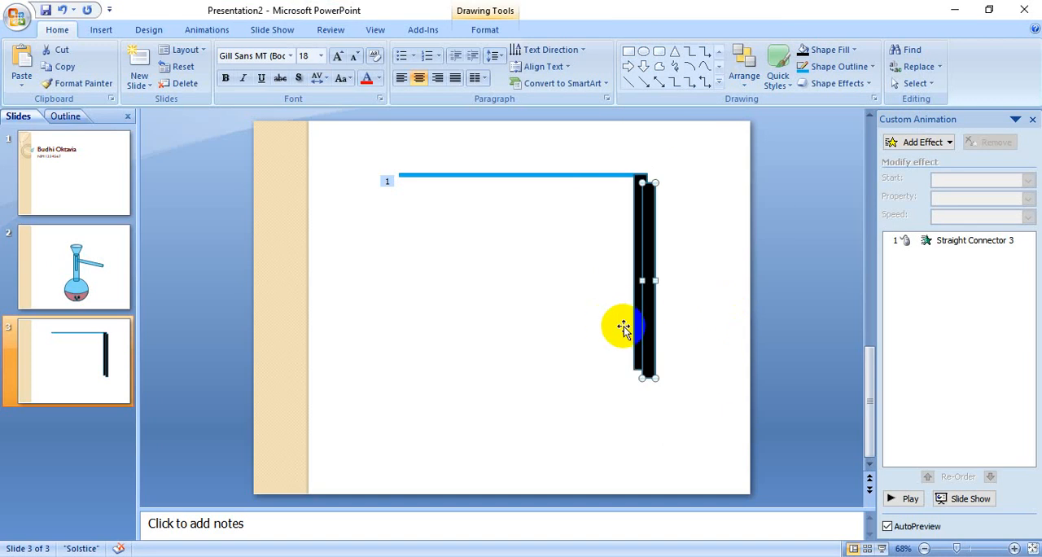
left_click(828, 54)
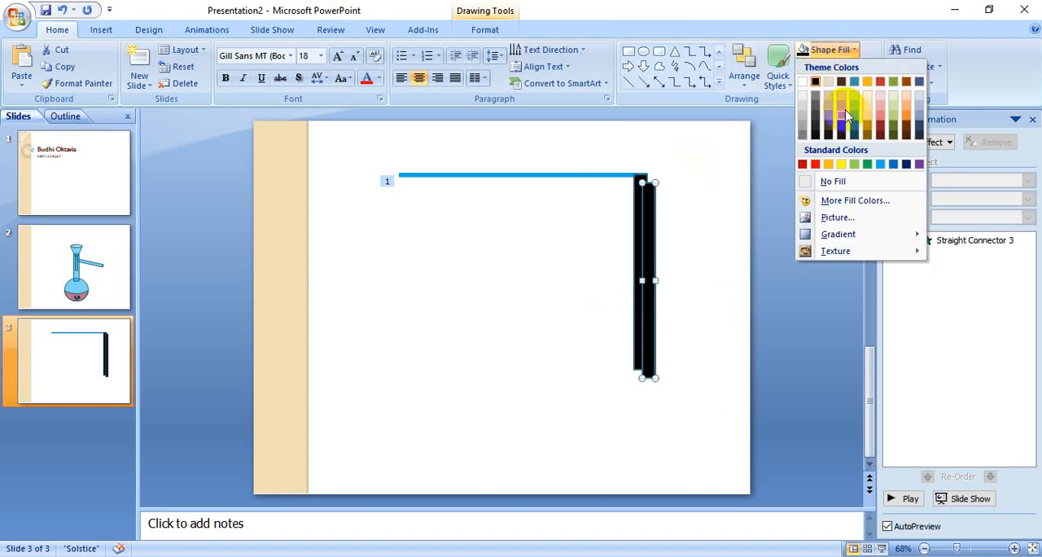
left_click(879, 167)
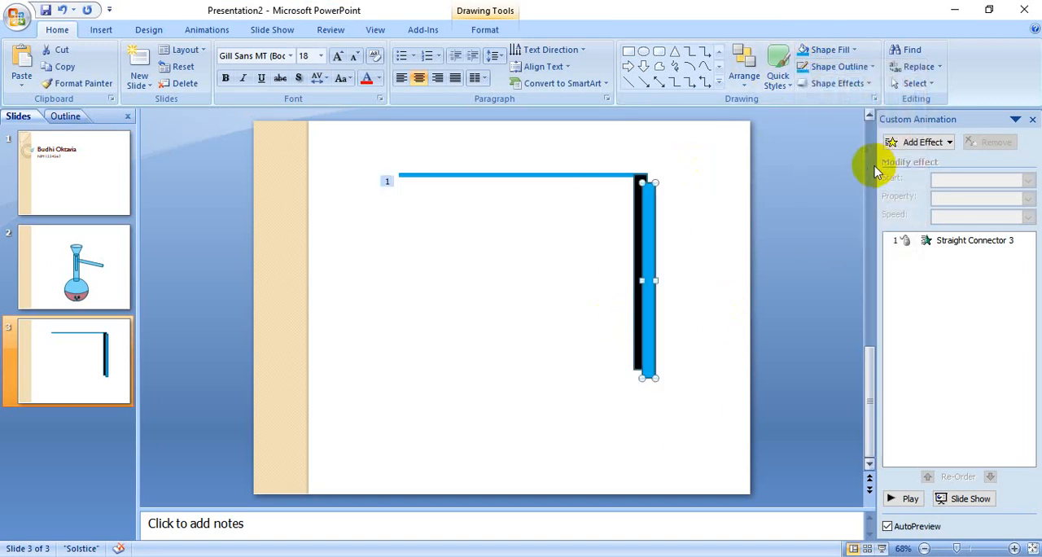
- Give the blue rectangle a Wipe entrance From Top at Slow speed
left_click(929, 143)
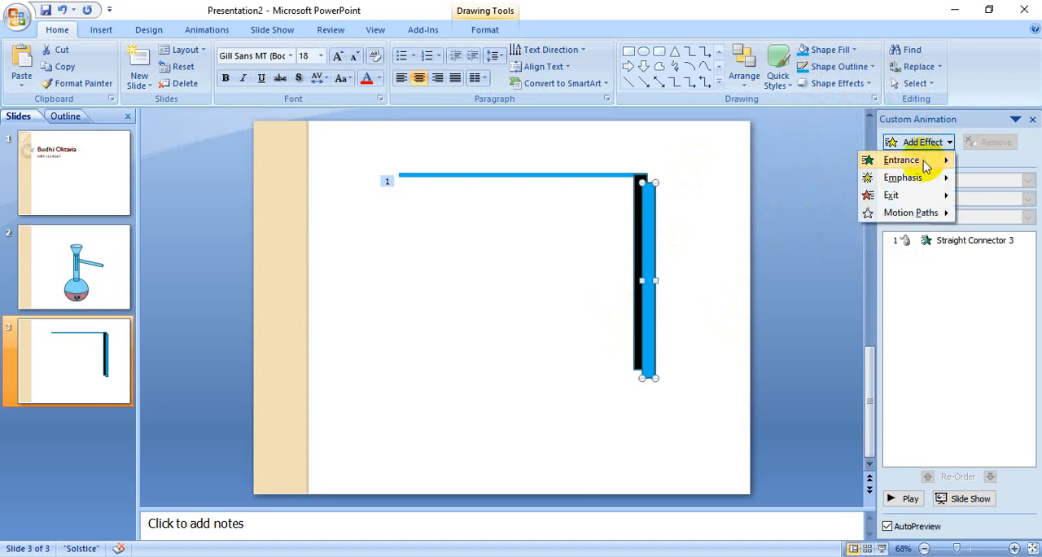
mouse_move(923, 167)
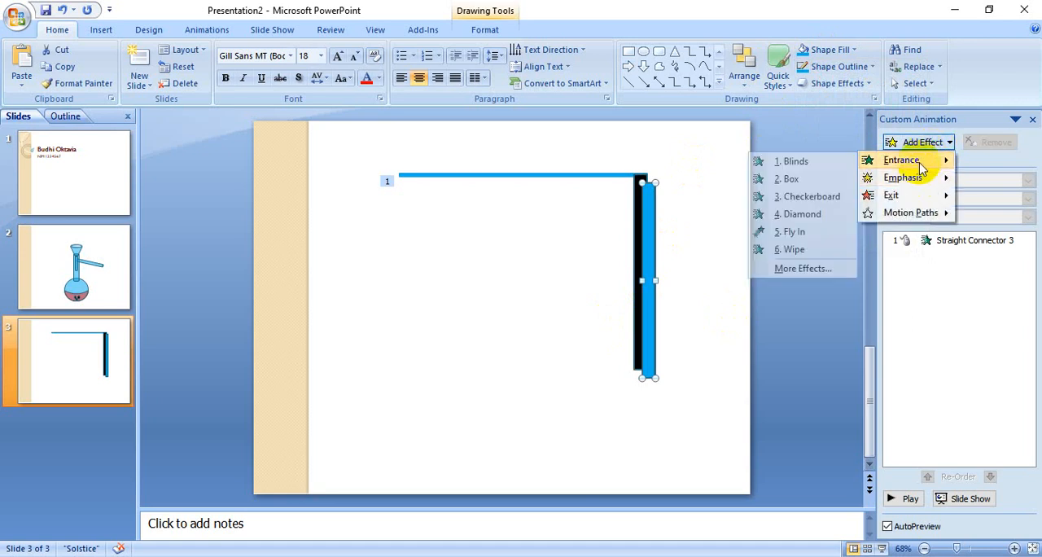
left_click(798, 248)
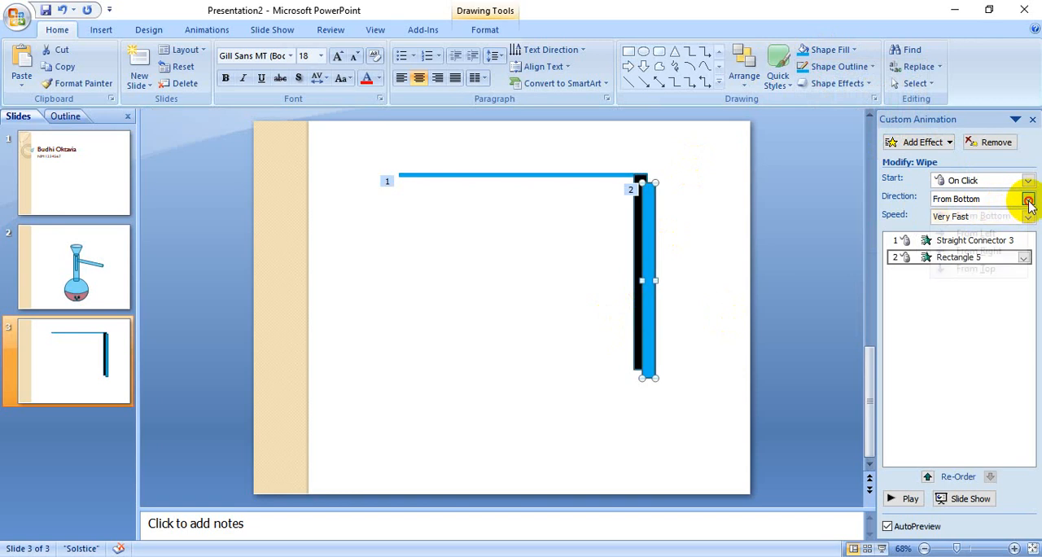
left_click(1025, 200)
left_click(998, 268)
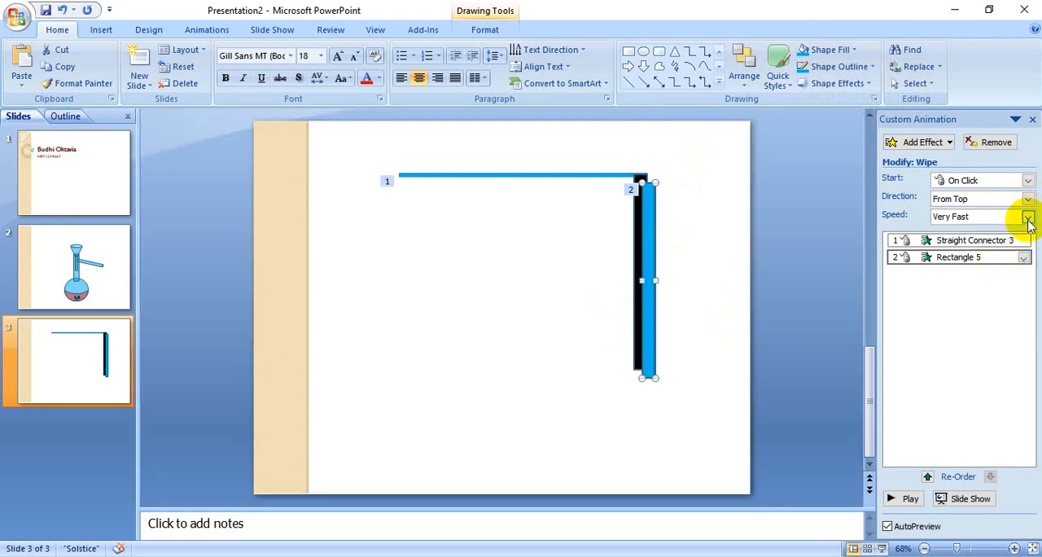
left_click(1028, 218)
left_click(995, 238)
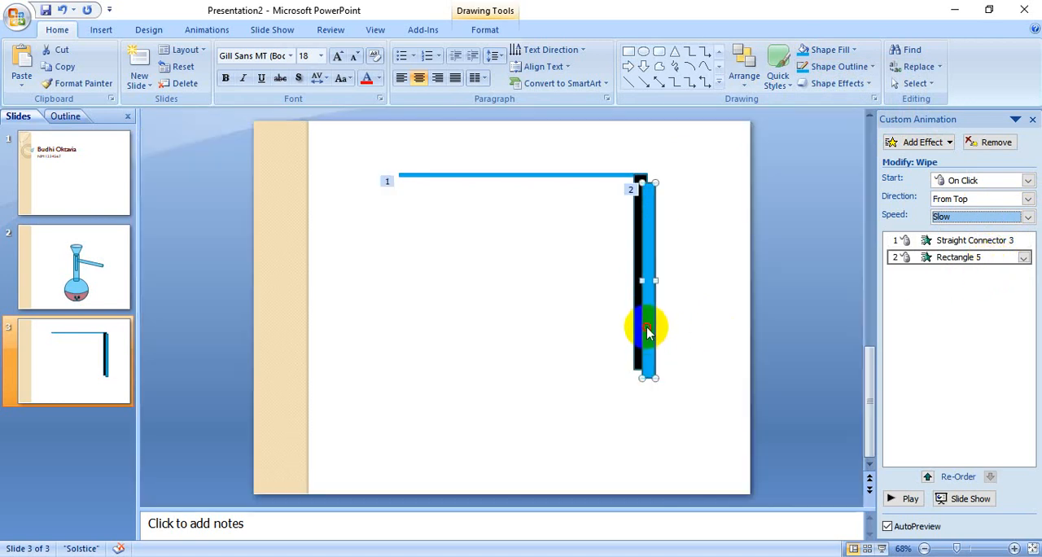
- Lay the blue rectangle exactly over the black one and preview the slide's animations
mouse_move(642, 320)
left_mouse_down()
mouse_move(645, 307)
mouse_move(644, 322)
left_mouse_up()
left_click(739, 347)
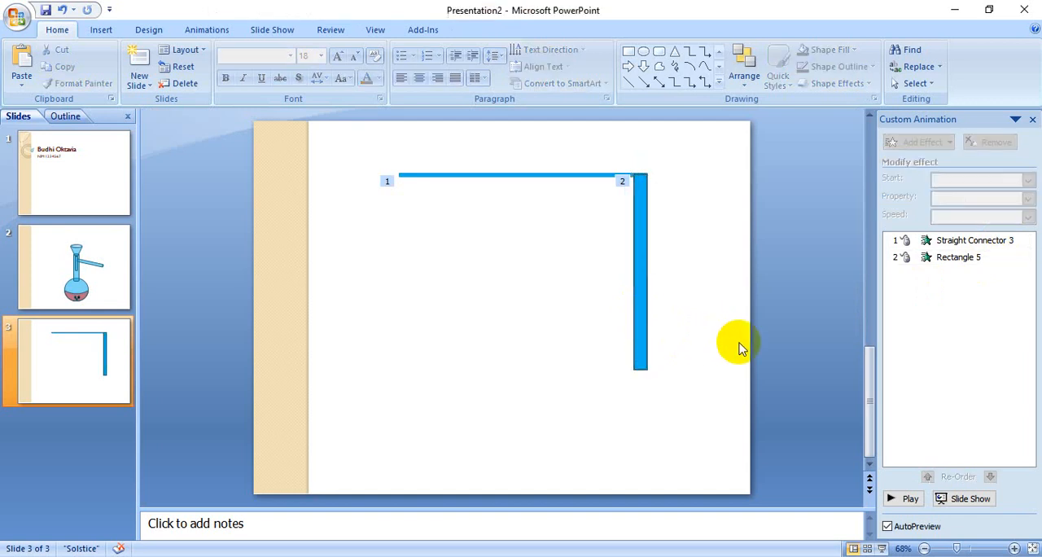
left_click(911, 498)
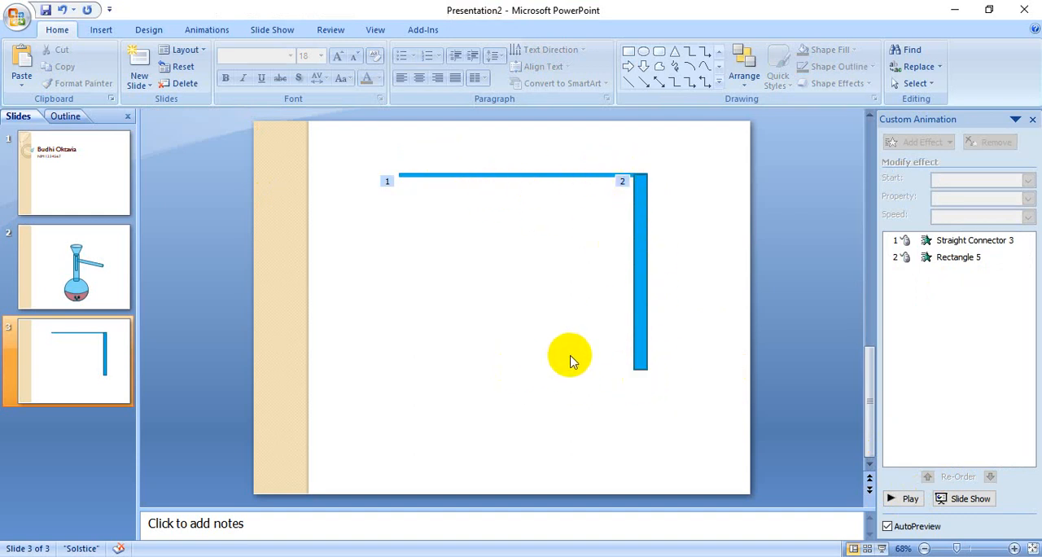
- Draw a long narrow can shape and lay it horizontally with its base against the lower end of the blue rectangle
left_click(719, 83)
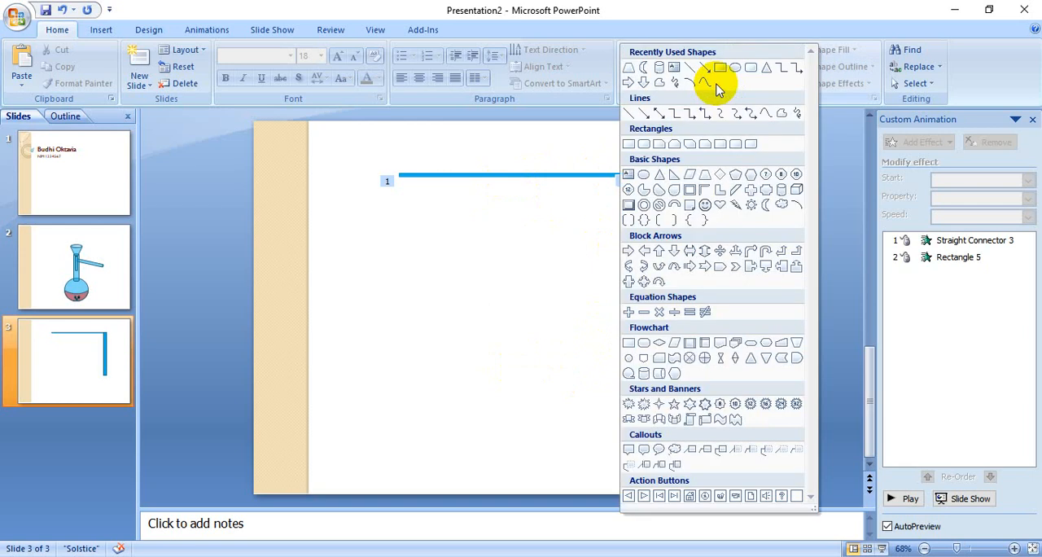
left_click(782, 196)
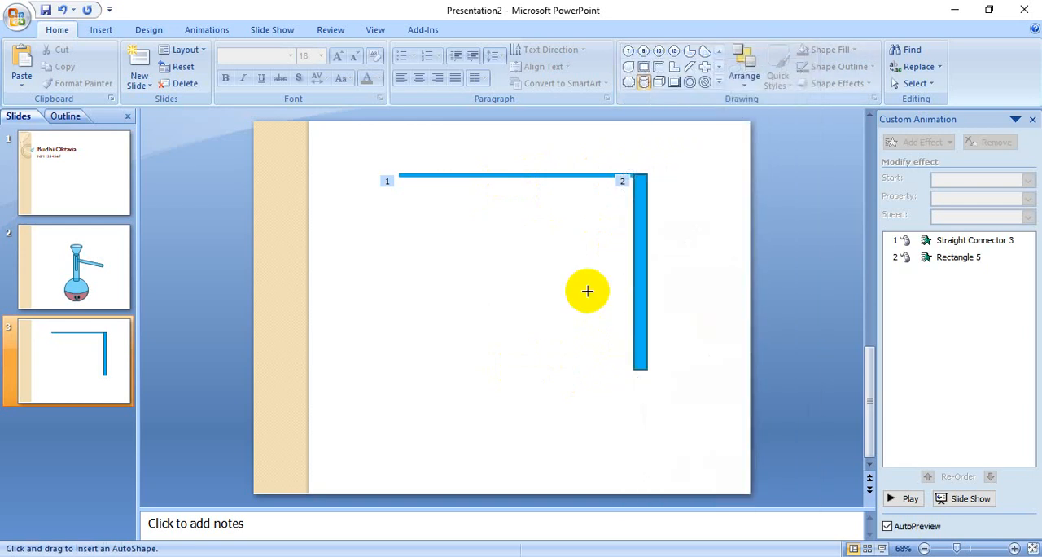
left_click_drag(477, 270, 506, 437)
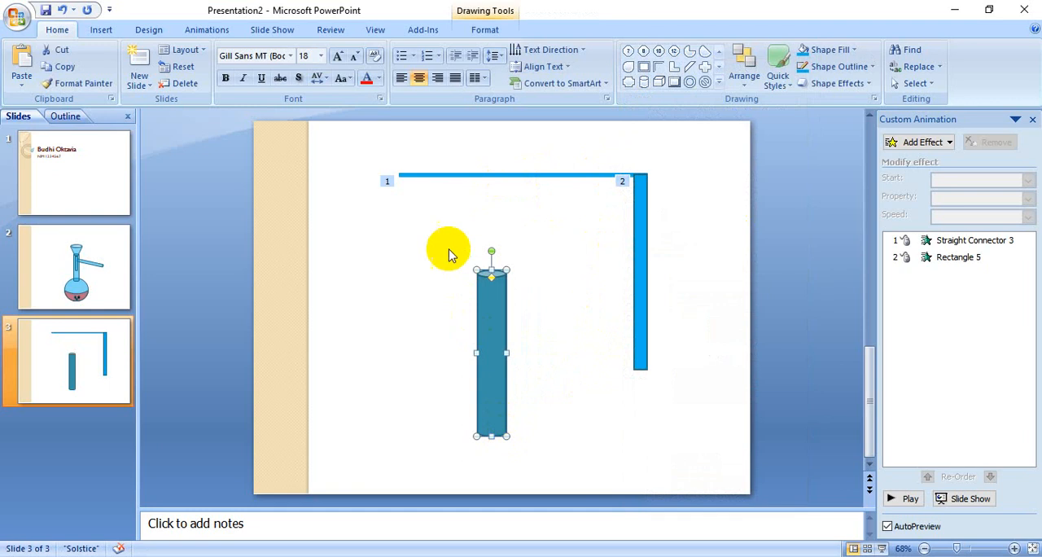
left_click_drag(491, 251, 426, 353)
left_click_drag(491, 357, 546, 360)
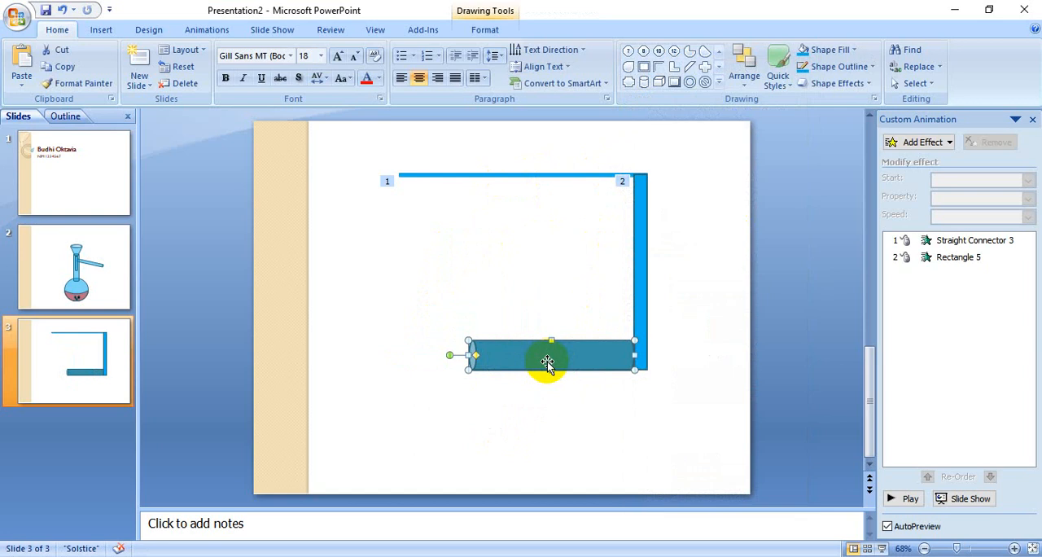
- Fill the horizontal can with standard Yellow, then duplicate it and fill the copy with standard Light Green
left_click(838, 52)
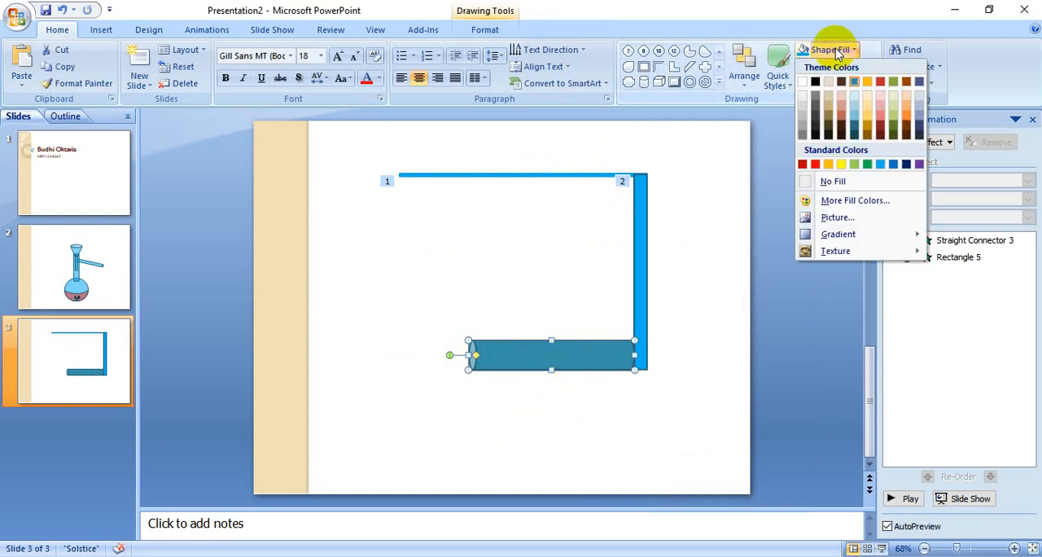
left_click(842, 164)
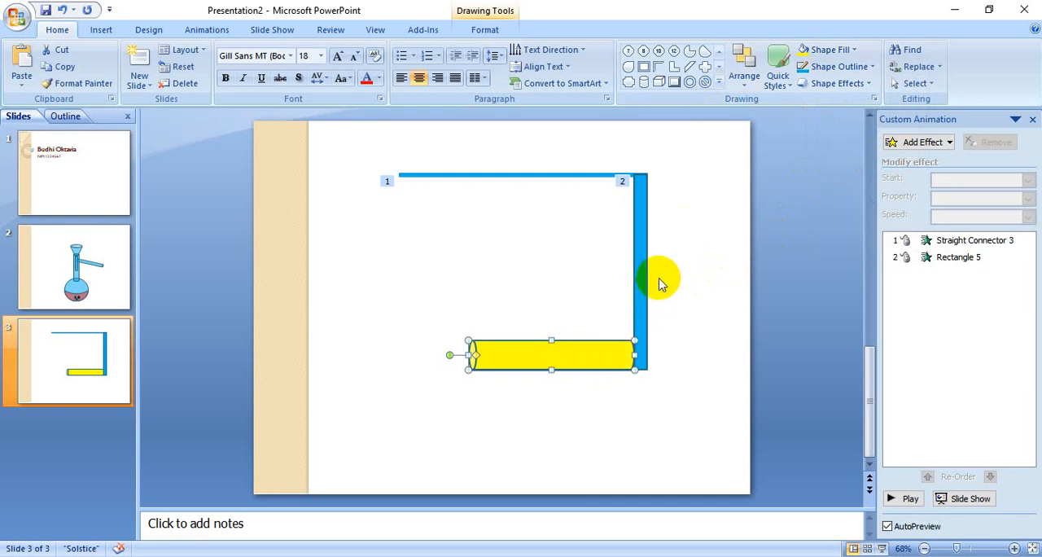
key("ctrl+d")
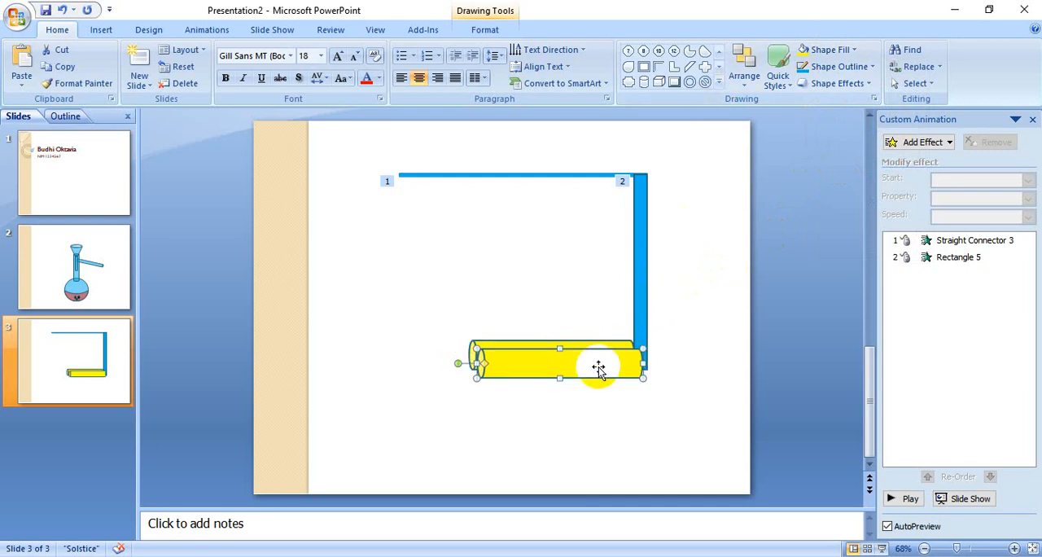
left_click(827, 50)
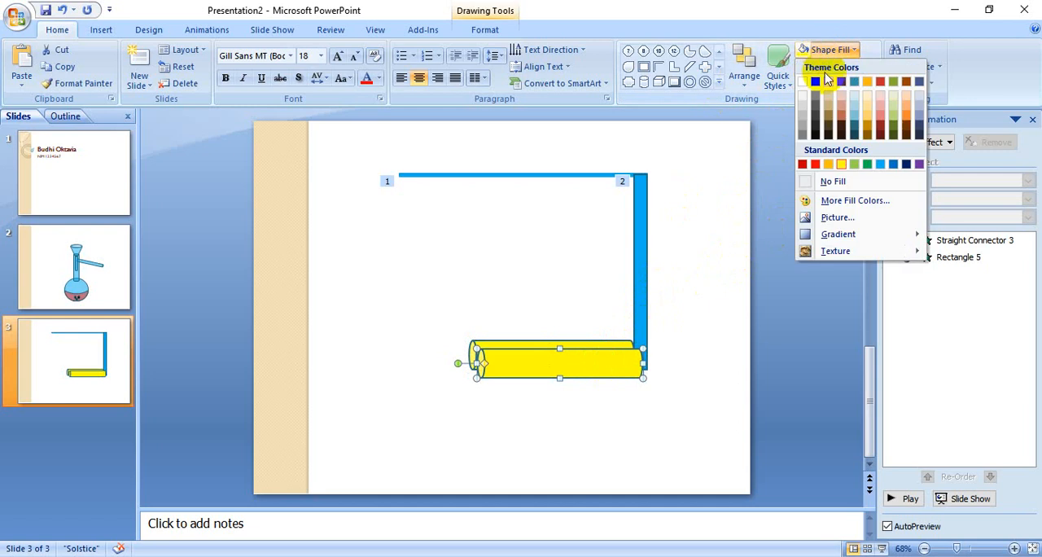
left_click(855, 165)
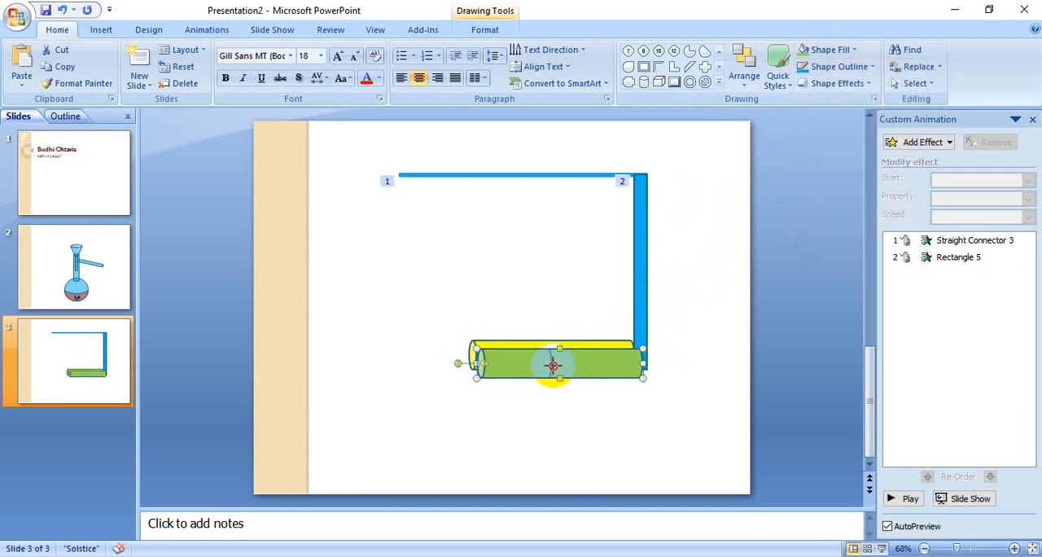
- Shorten the green can and fit it over the end of the yellow can that touches the blue rectangle
mouse_move(514, 367)
left_mouse_down()
mouse_move(505, 368)
mouse_move(616, 361)
left_mouse_up()
left_click(633, 412)
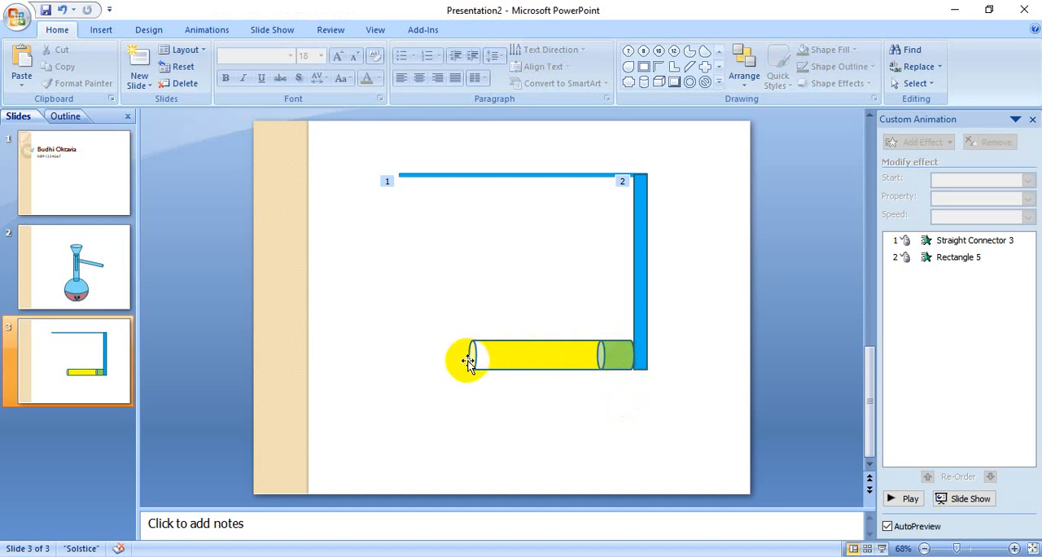
- Give the short green can a Left motion path and preview the slide's animations
left_click(619, 358)
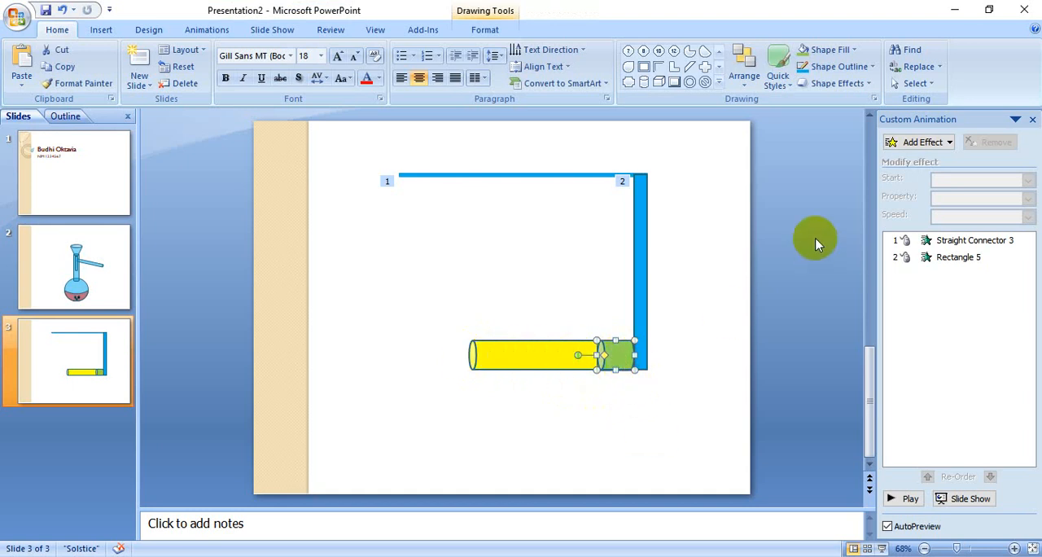
left_click(919, 142)
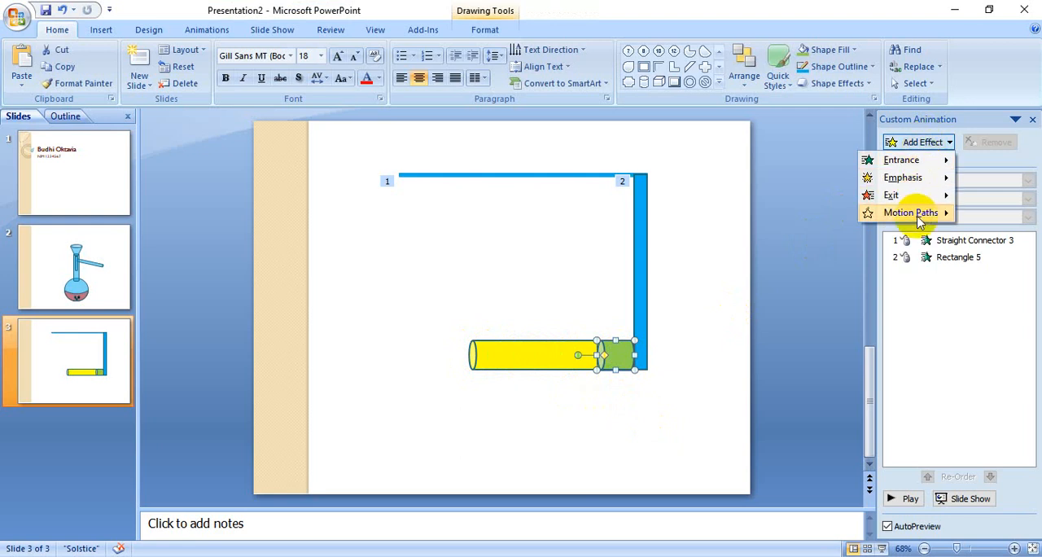
mouse_move(921, 221)
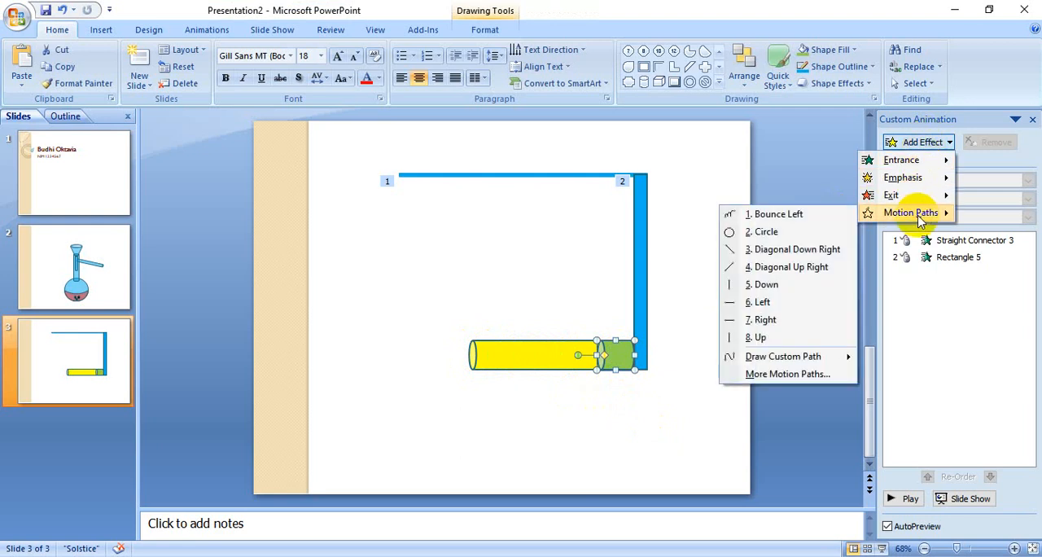
left_click(771, 304)
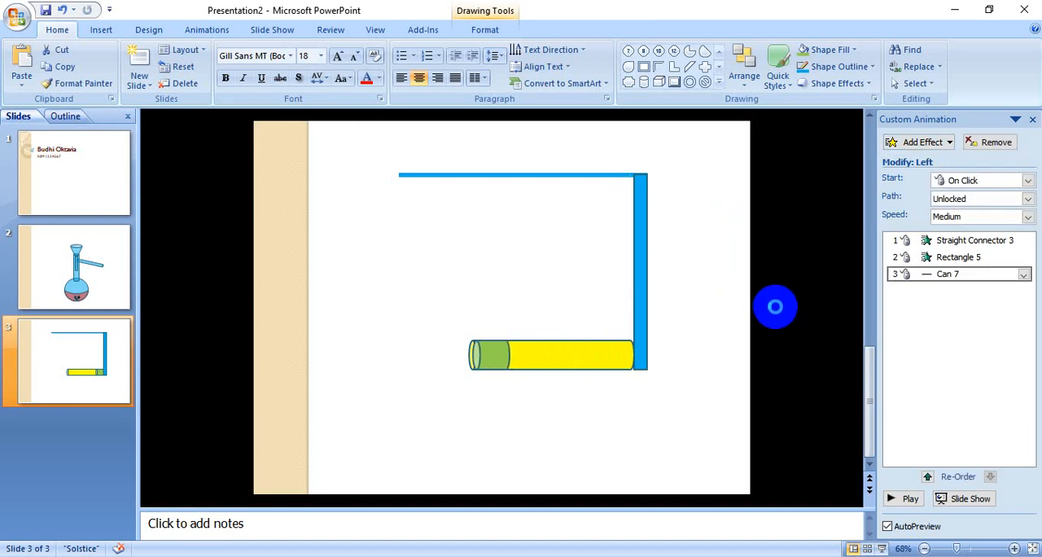
left_click(904, 499)
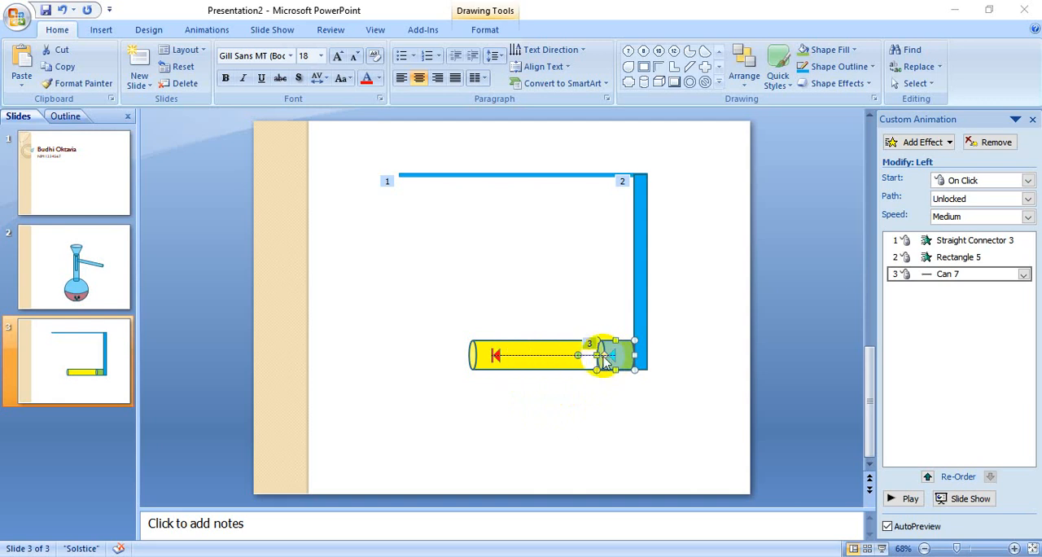
- Extend the end of the green can's Left path past the yellow can's open end and preview the animations
left_click(498, 356)
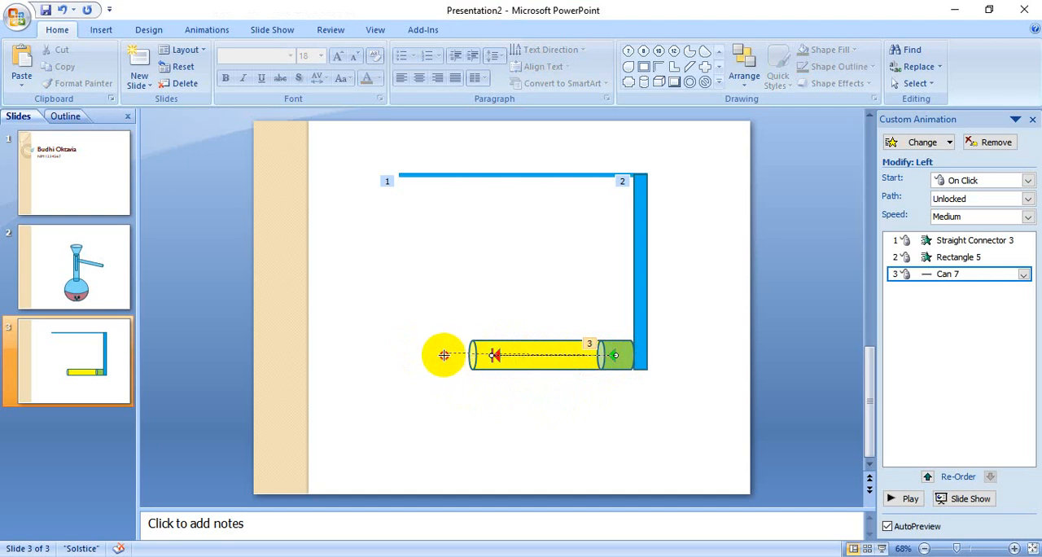
left_click_drag(442, 359, 443, 358)
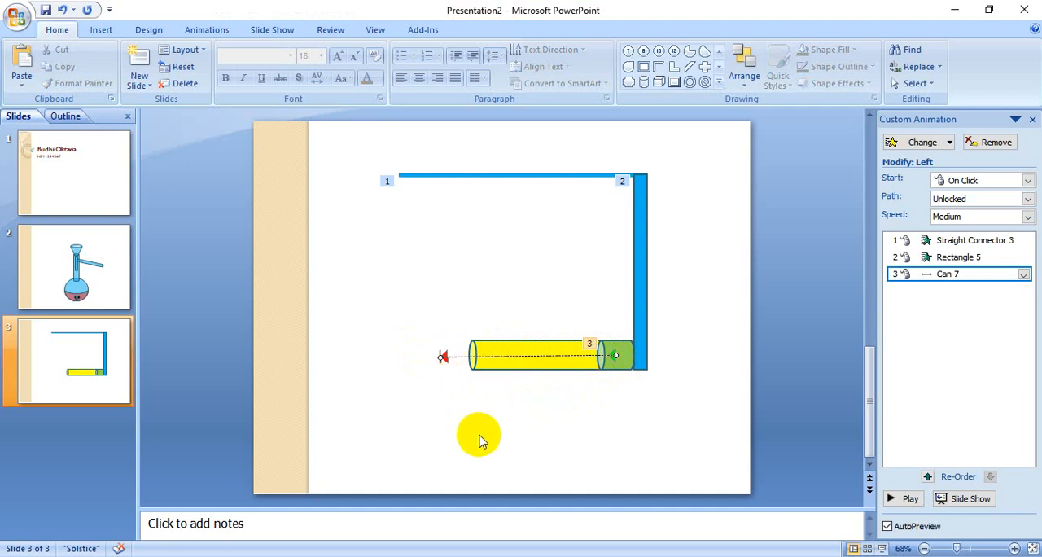
left_click(910, 498)
- Add a Bounce Left motion path to the green can as a further effect
left_click(628, 361)
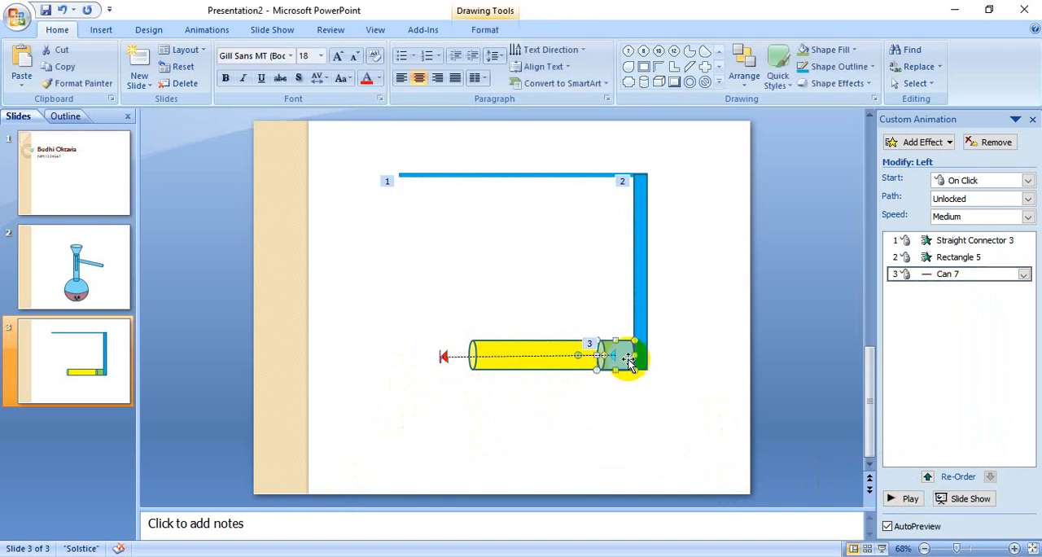
left_click(908, 143)
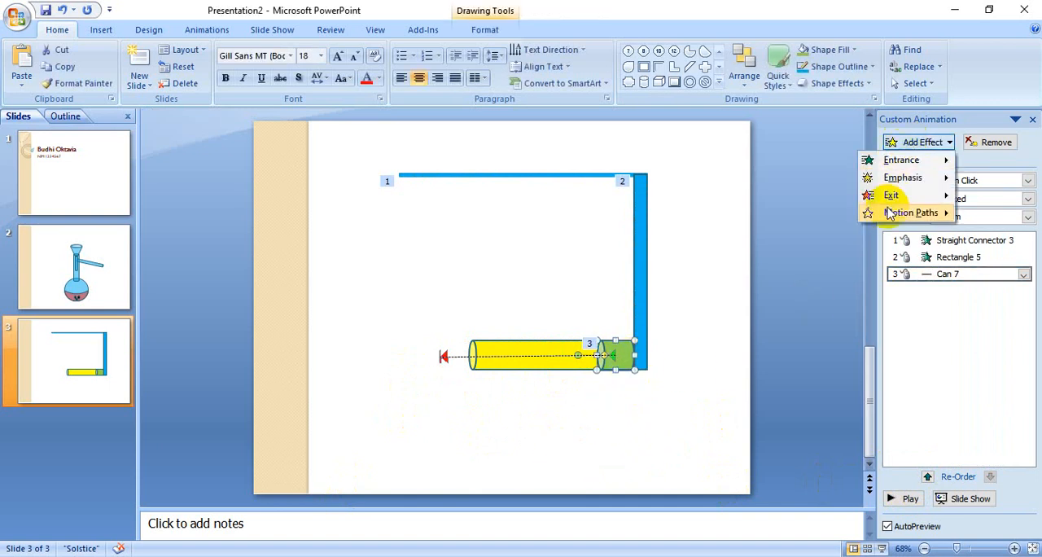
mouse_move(890, 212)
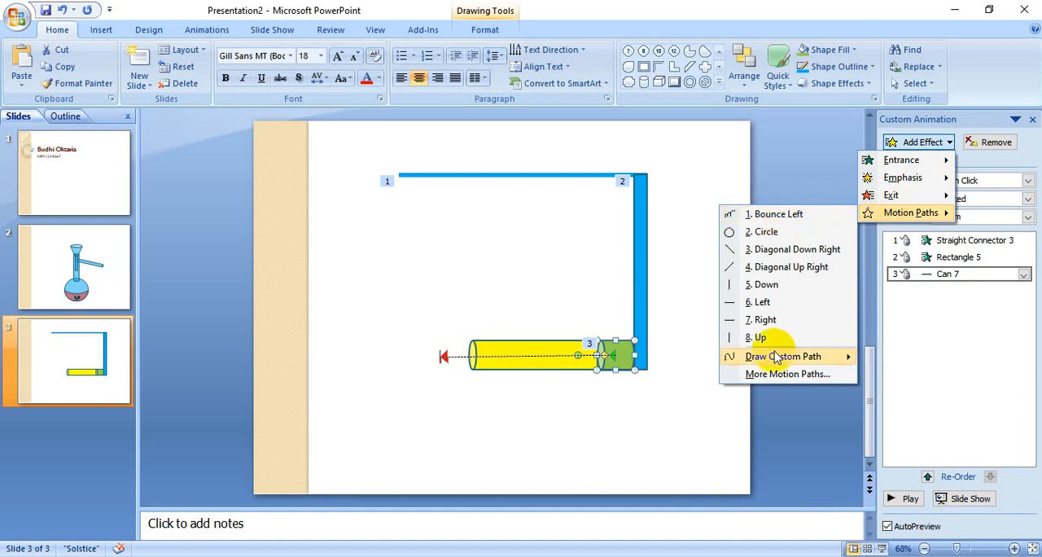
left_click(784, 377)
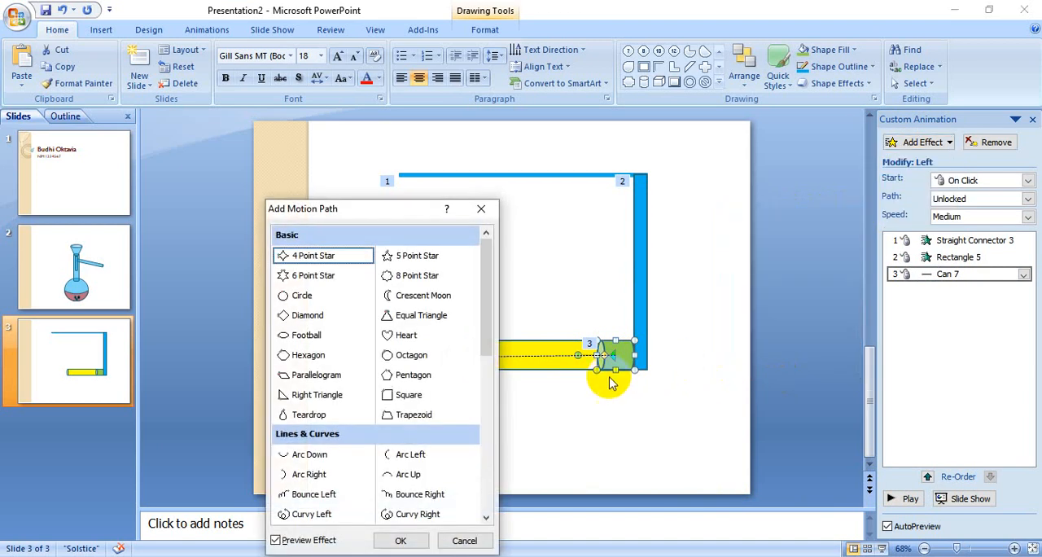
scroll(395, 424, "down", 1)
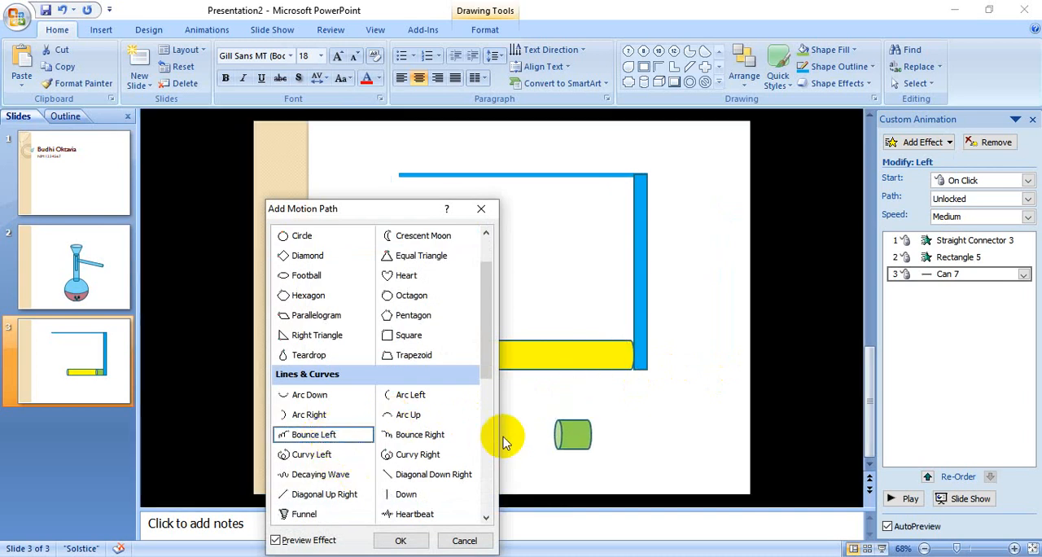
left_click(417, 540)
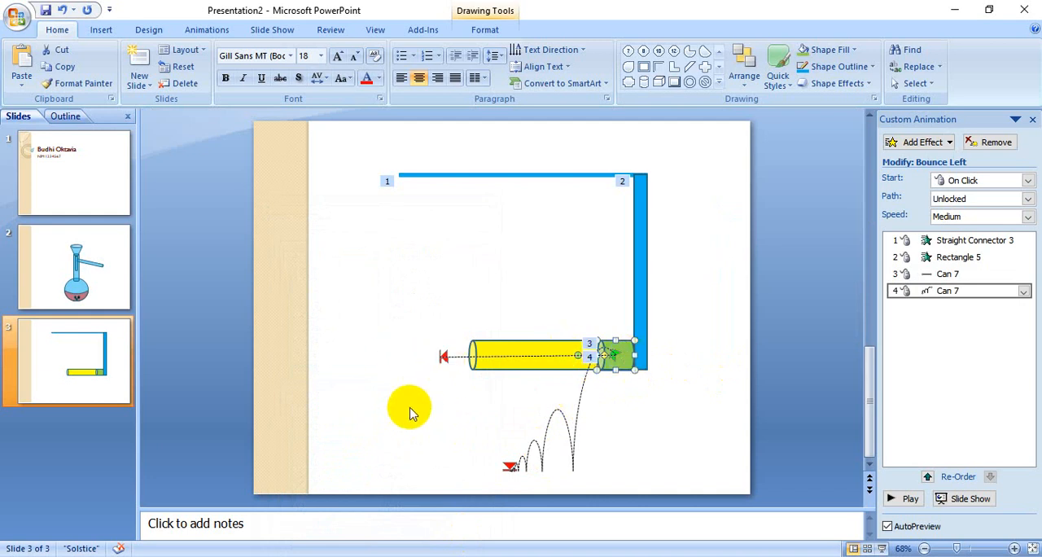
- Move the Bounce Left path so it starts where the Left path ends, and preview the animations
left_click(570, 432)
left_click_drag(574, 436, 397, 437)
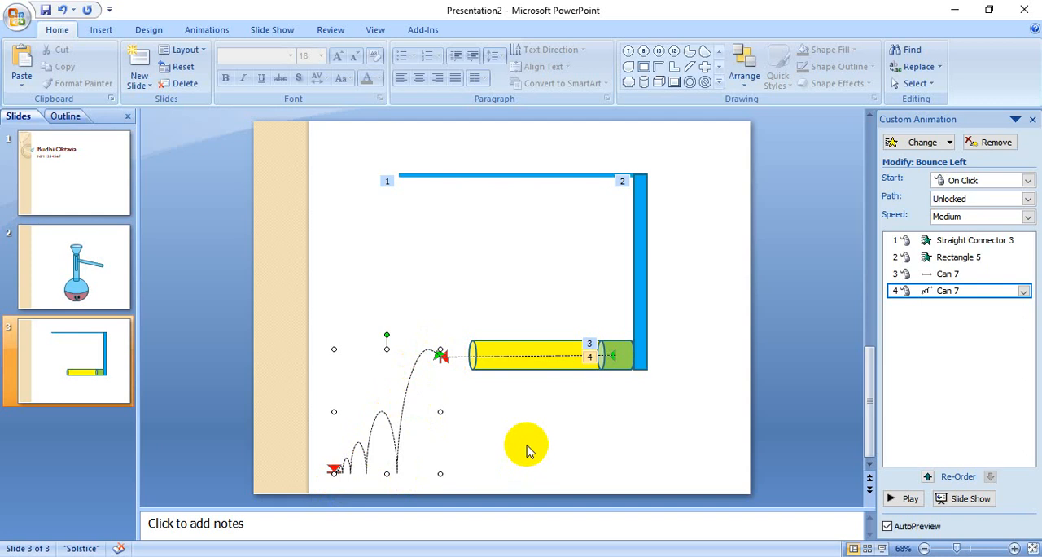
left_click(904, 499)
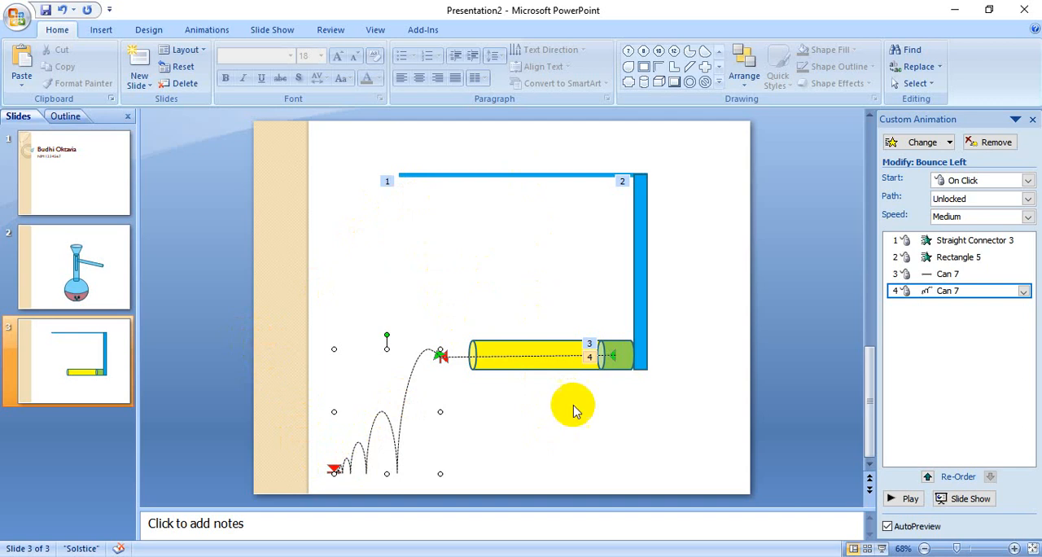
- Draw a zigzag Freeform motion path for the green can, from the bounce path's end back to just above the can
left_click(625, 355)
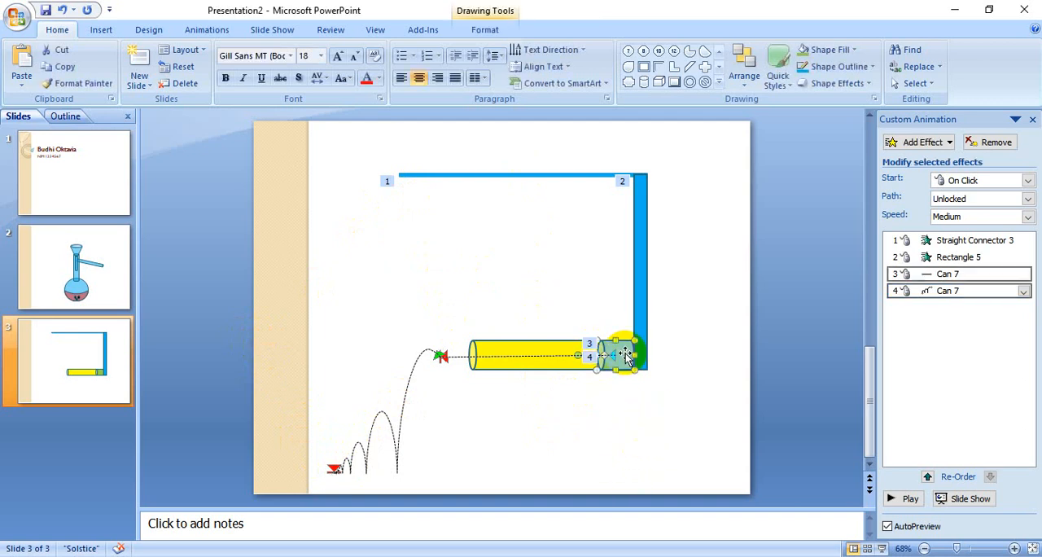
left_click(935, 142)
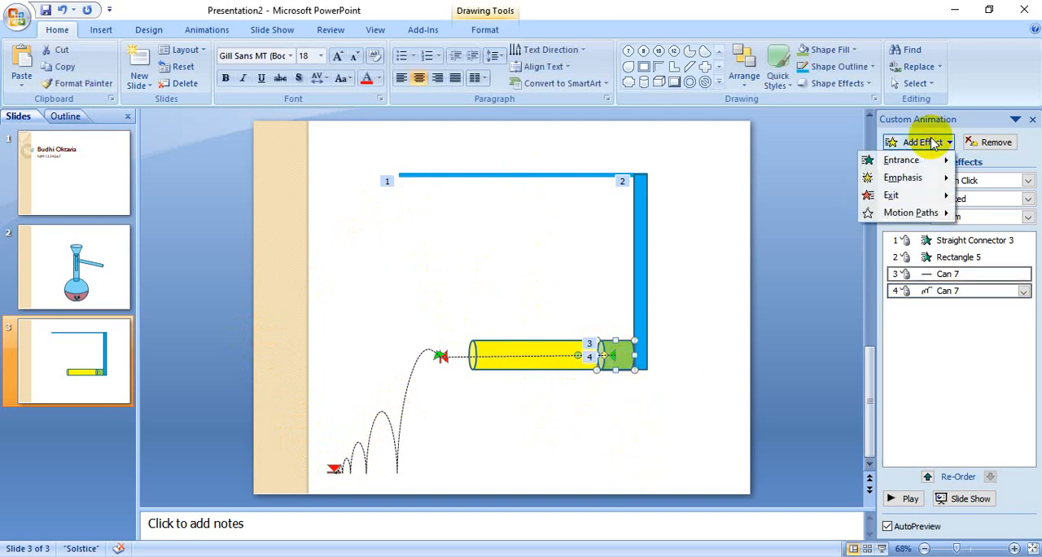
mouse_move(927, 213)
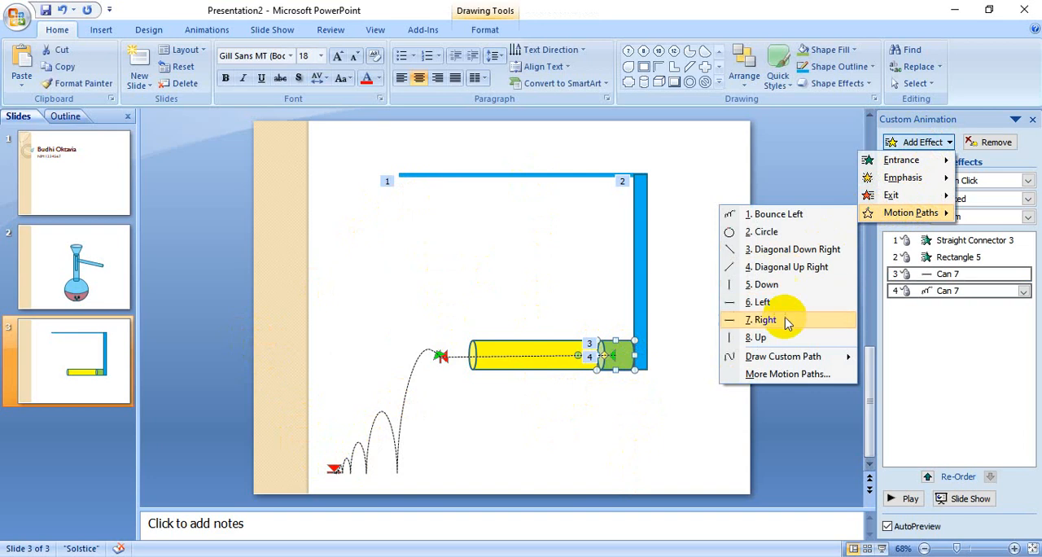
mouse_move(798, 363)
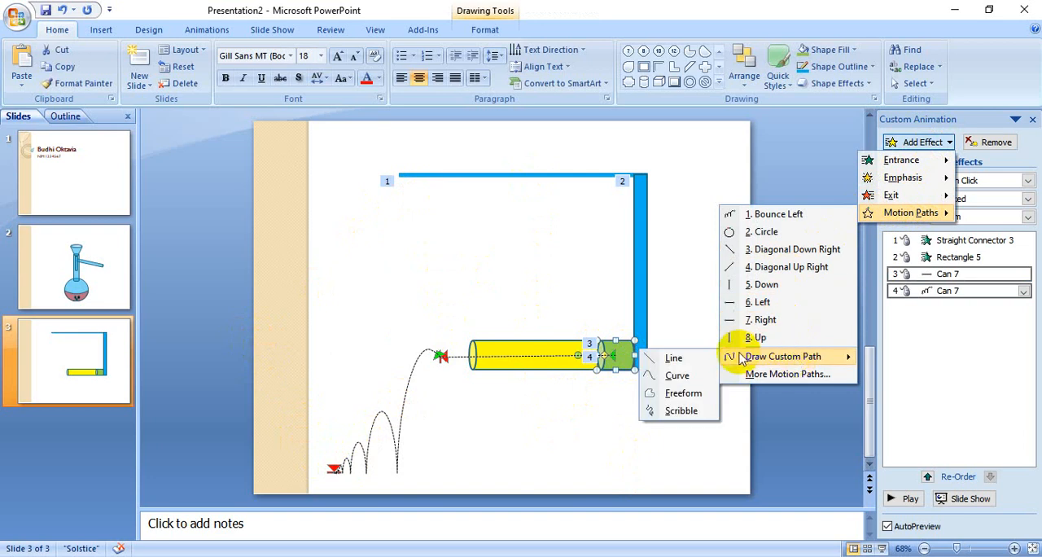
left_click(684, 395)
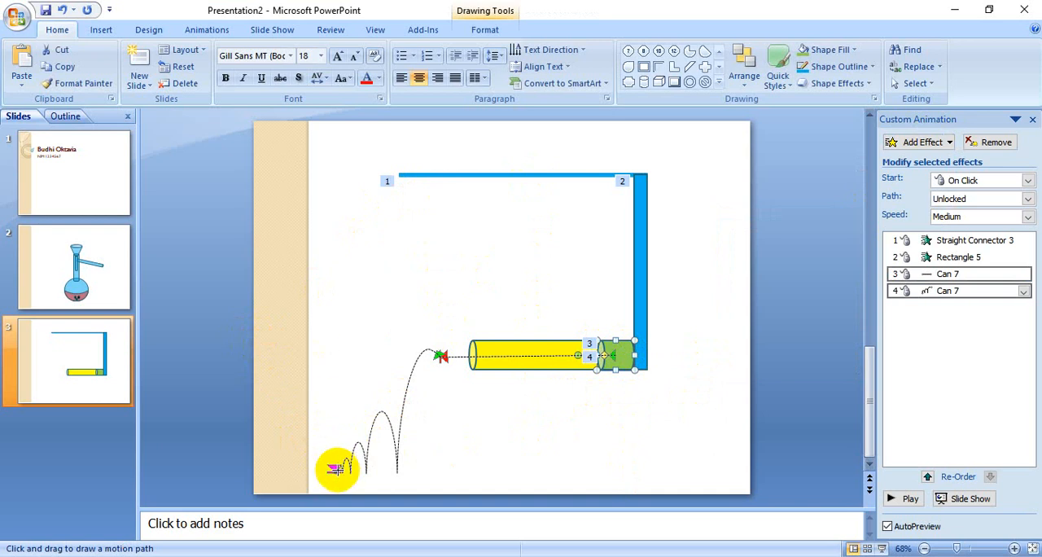
mouse_move(337, 469)
left_mouse_down()
mouse_move(259, 332)
mouse_move(343, 252)
mouse_move(446, 190)
mouse_move(506, 322)
mouse_move(553, 209)
mouse_move(577, 320)
mouse_move(600, 280)
mouse_move(618, 334)
left_mouse_up()
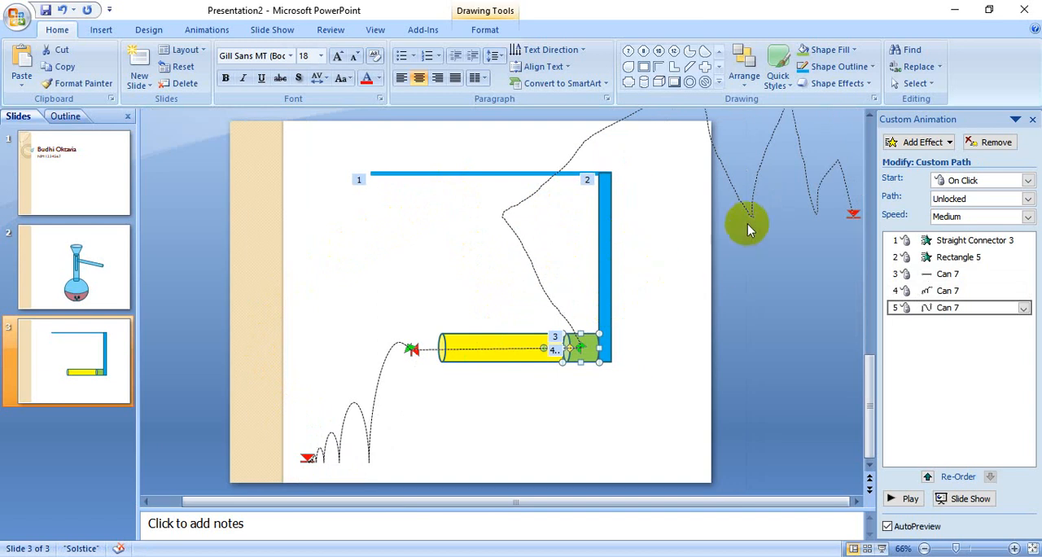
- Move the custom path so it starts where the Bounce Left path ends, and preview the animations
mouse_move(749, 210)
left_mouse_down()
mouse_move(549, 270)
mouse_move(472, 317)
left_mouse_up()
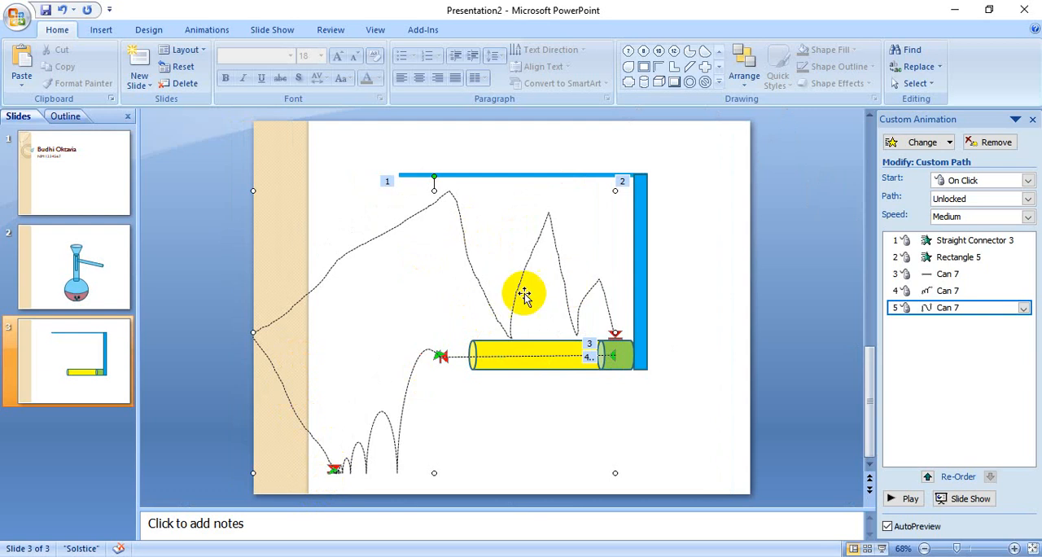
left_click_drag(638, 316, 638, 314)
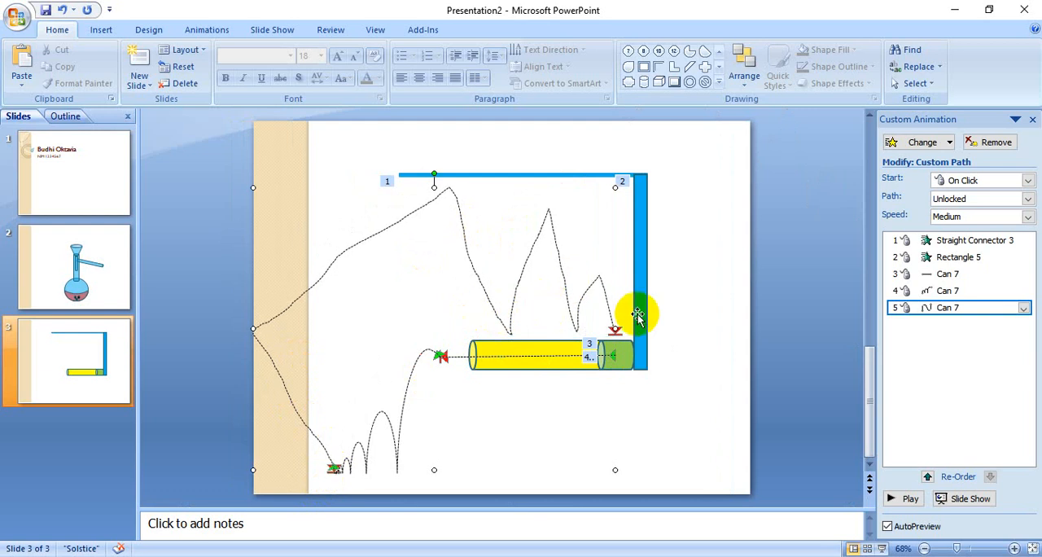
left_click(896, 498)
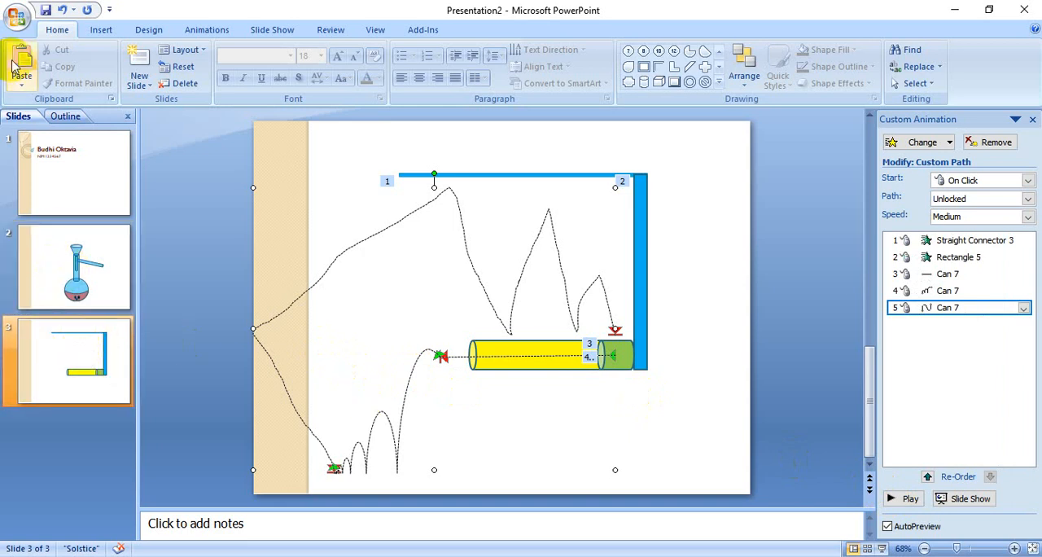
- Save the presentation in the Aplikom folder as a PowerPoint 97-2003 Presentation named with the author's name plus PP1, accepting the compatibility limits
left_click(18, 17)
mouse_move(73, 150)
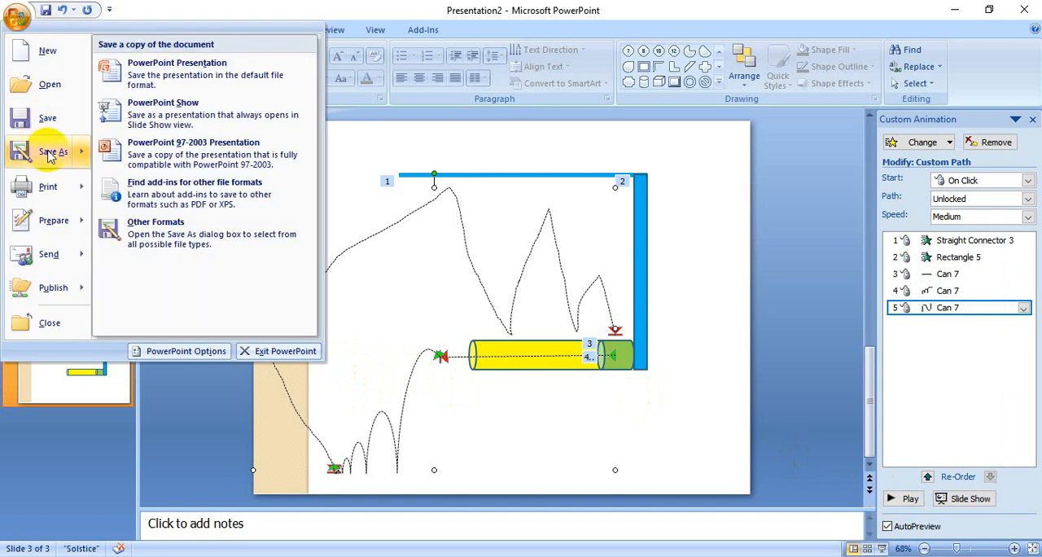
left_click(193, 156)
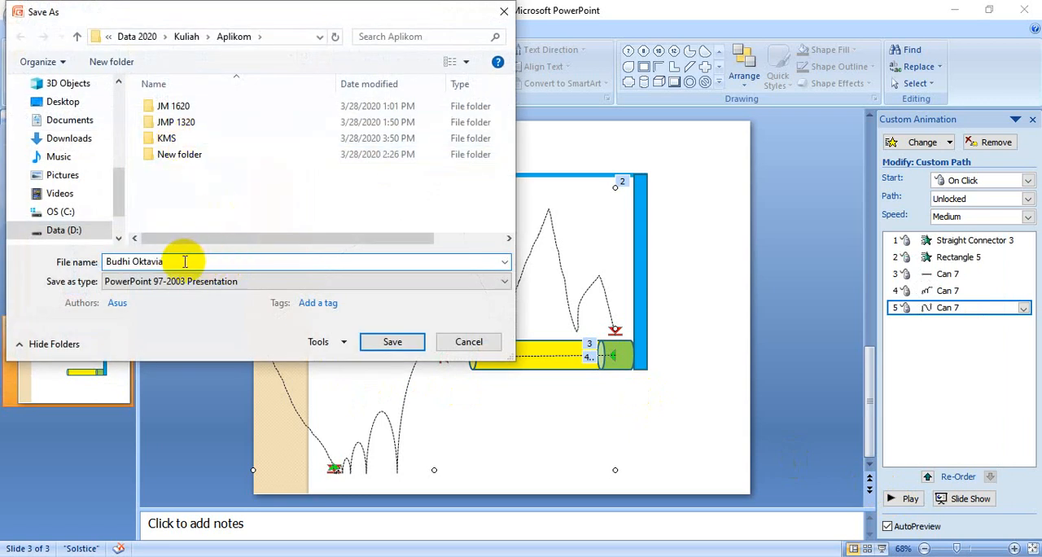
type("PP1")
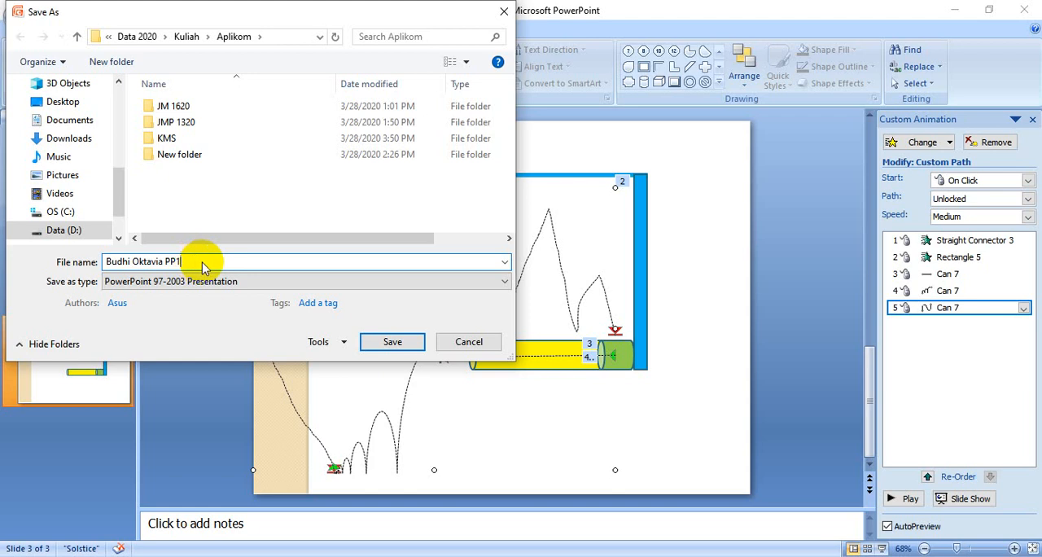
left_click(407, 344)
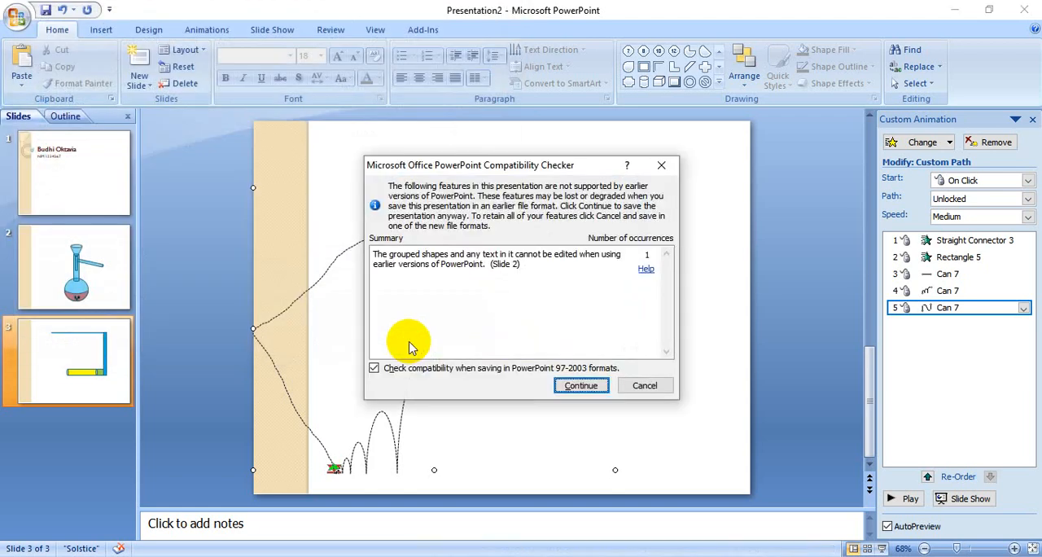
left_click(581, 386)
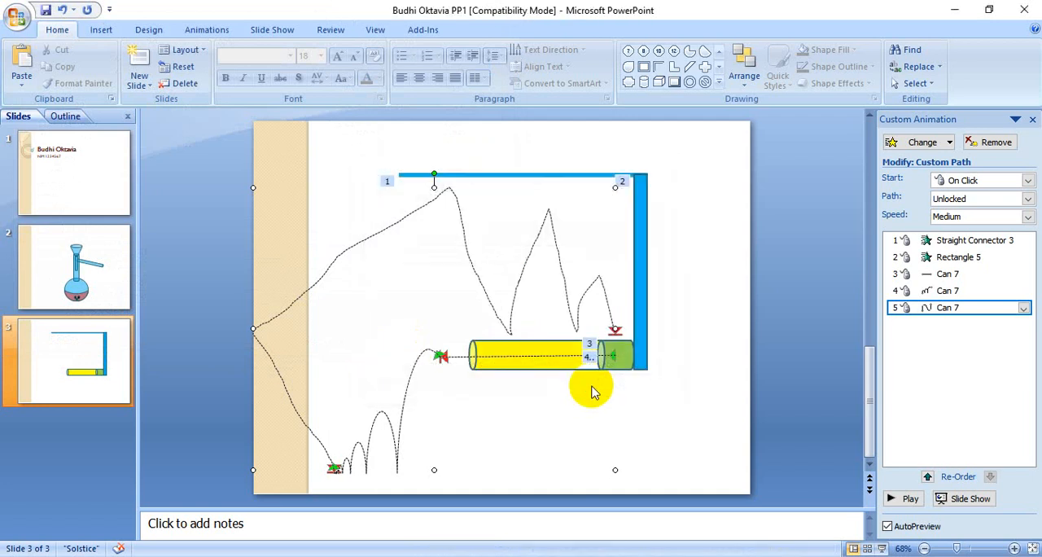
- Add a blank slide after slide 3 and switch to the MATERI Power Point 1 document in Word
left_click(78, 389)
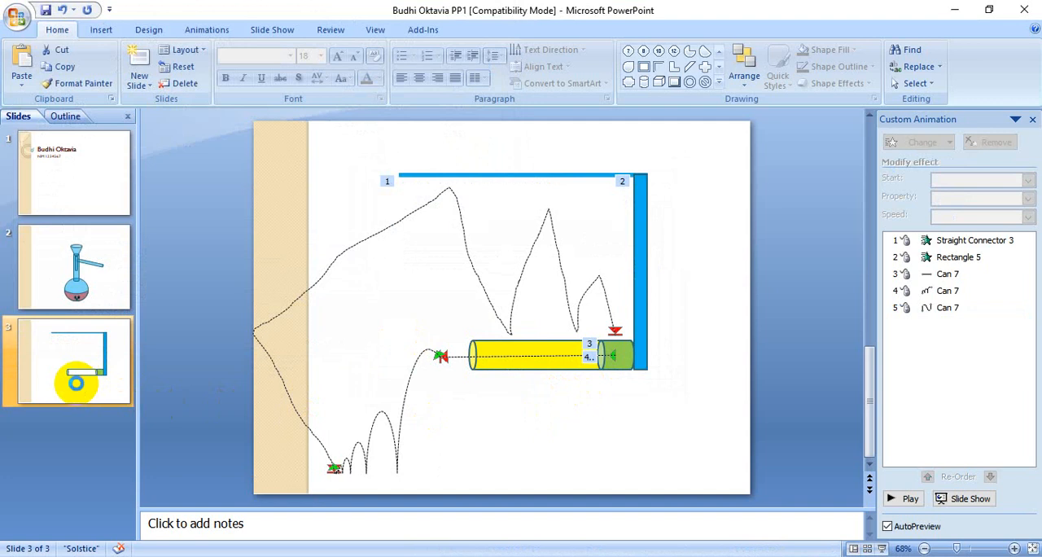
key("ctrl+m")
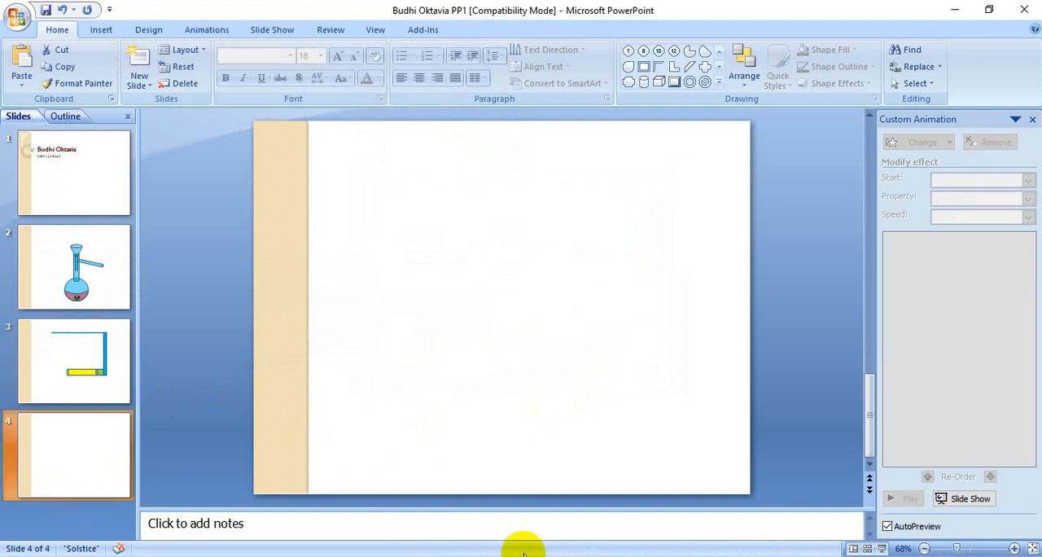
left_click(524, 554)
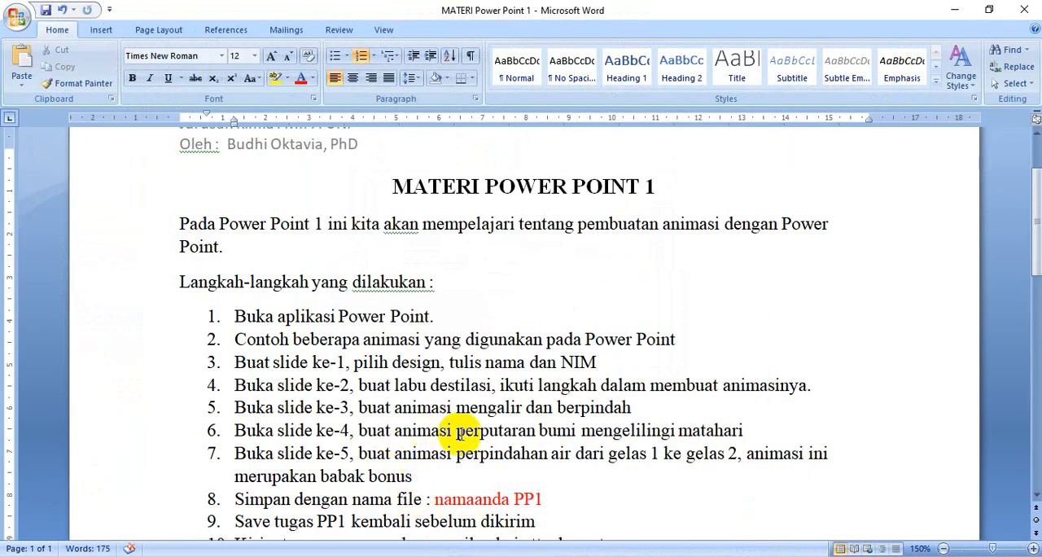